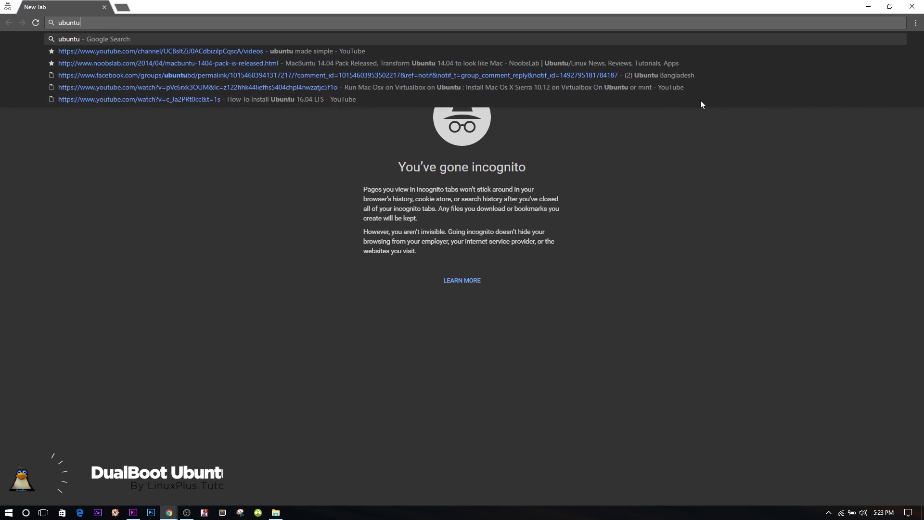
Step: Go to ubuntu.com and open the Ubuntu Desktop download page
type(".com")
key("Return")
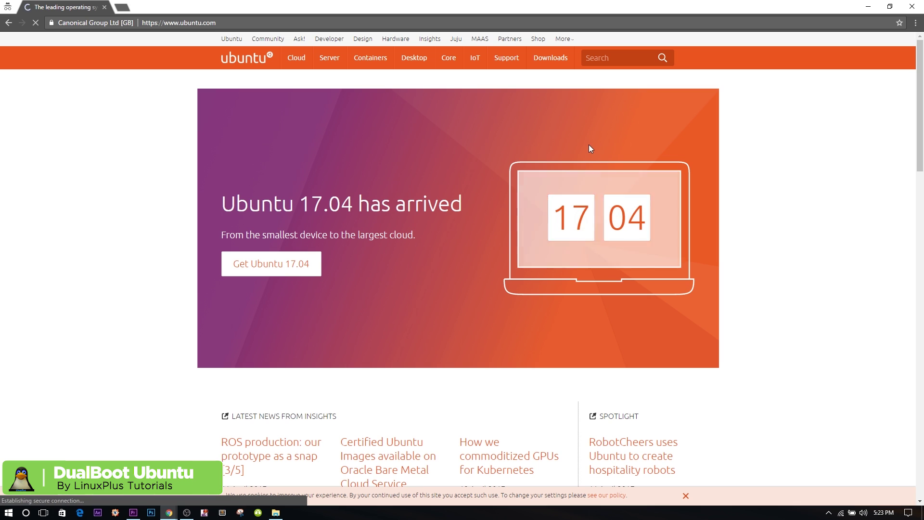
mouse_move(553, 61)
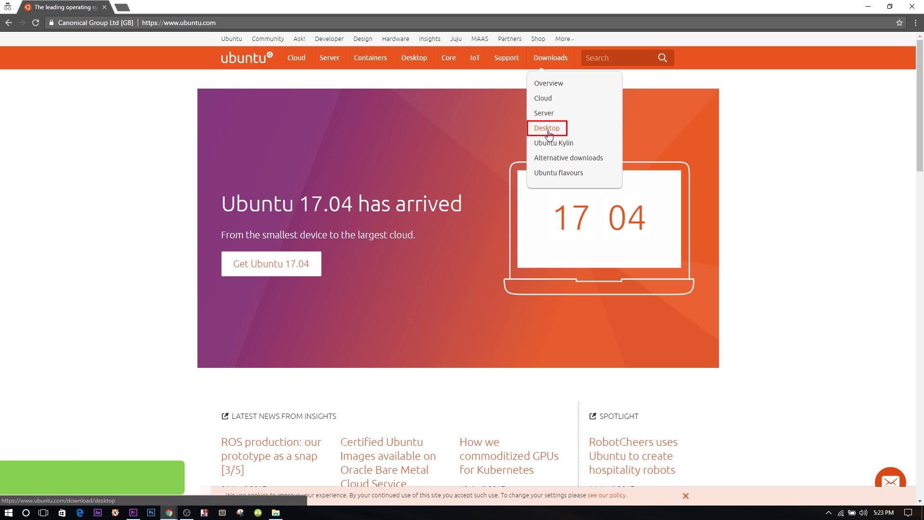
left_click(548, 133)
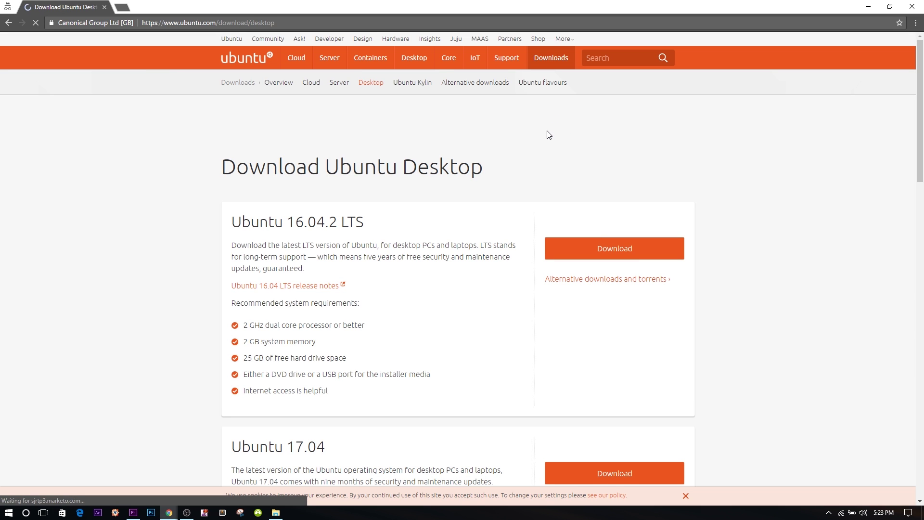
Step: Read through the Ubuntu 16.04.2 LTS and Ubuntu 17.04 release descriptions
scroll(172, 248, "down", 2)
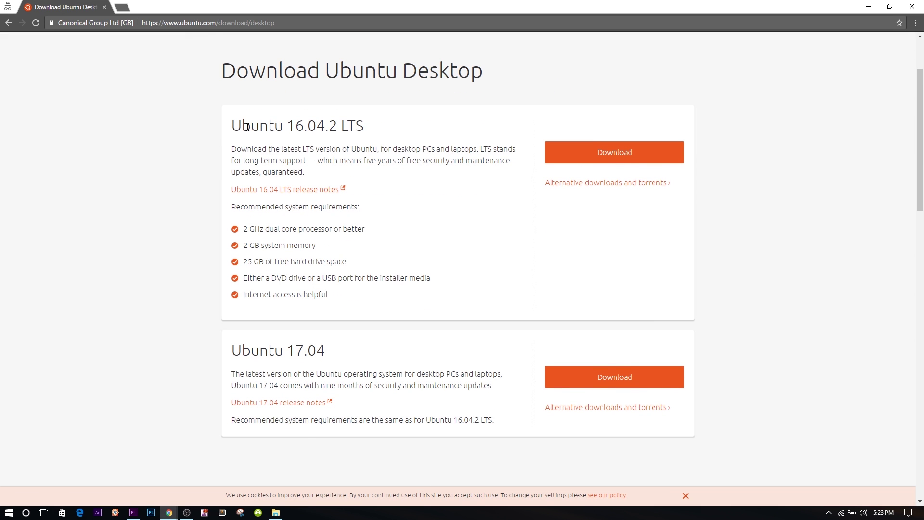
left_click_drag(222, 70, 370, 129)
left_click_drag(232, 149, 510, 161)
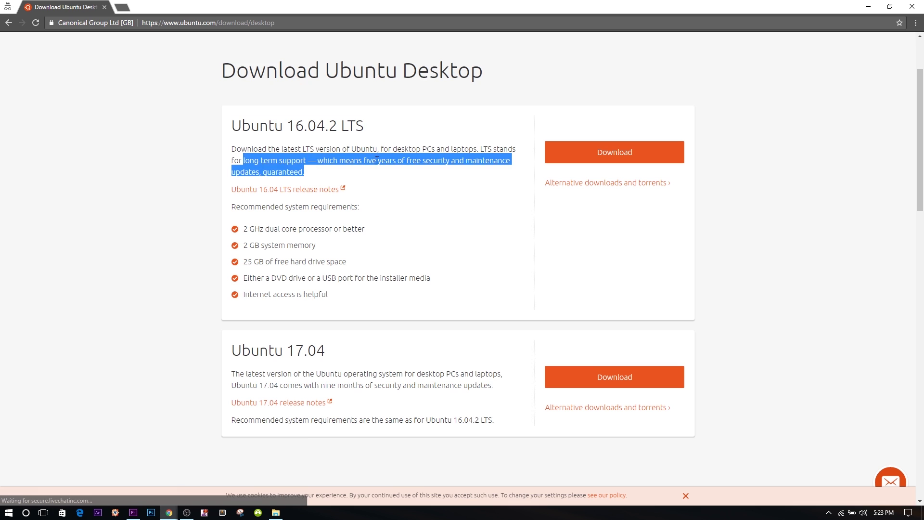
left_click(358, 207)
scroll(337, 303, "down", 3)
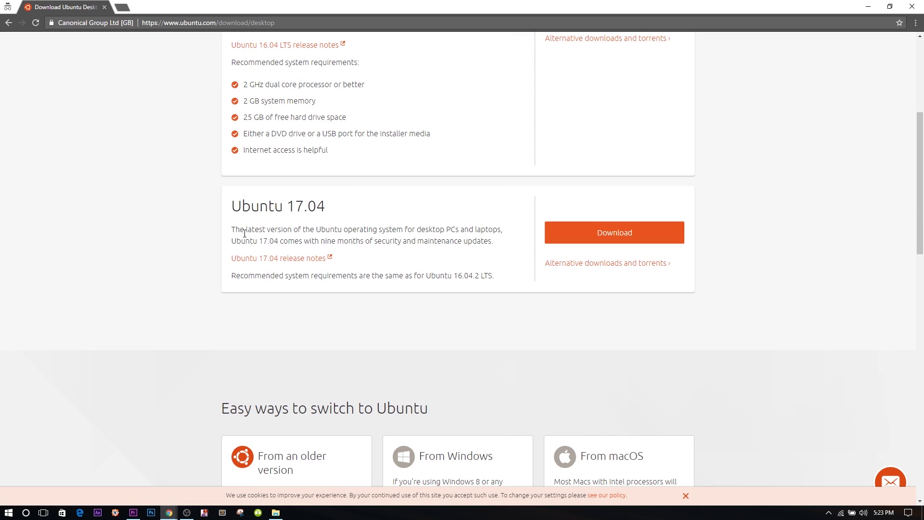
left_click_drag(244, 234, 367, 268)
left_click(368, 260)
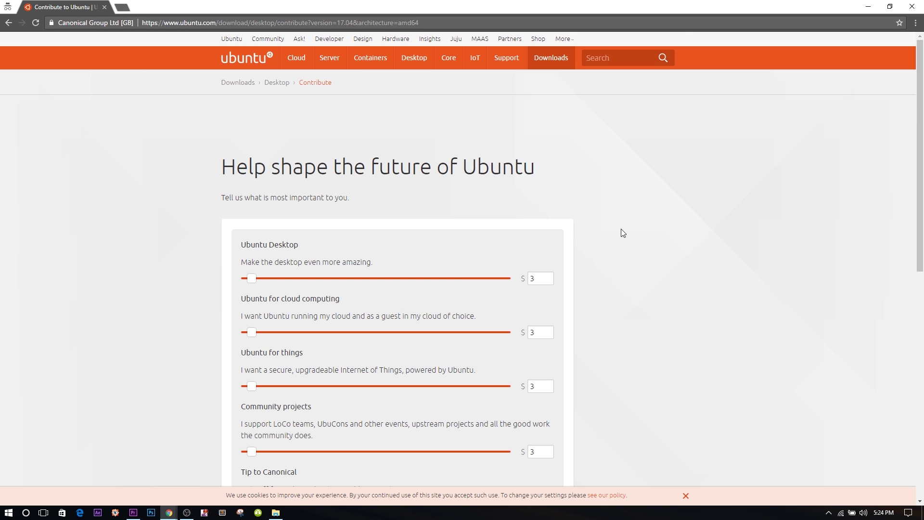
Step: Skip the donation and start downloading the 1.49 GB ubuntu-17.04-desktop-amd64.iso
scroll(621, 233, "down", 6)
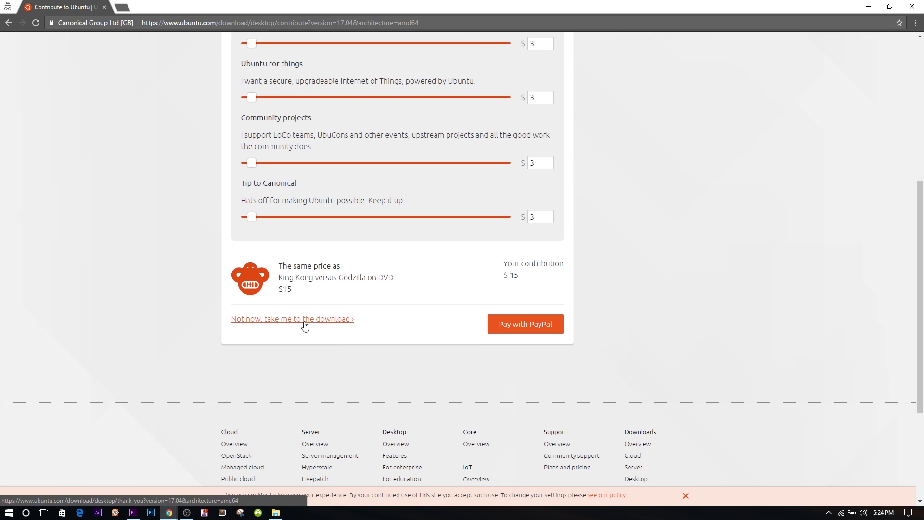
left_click(304, 320)
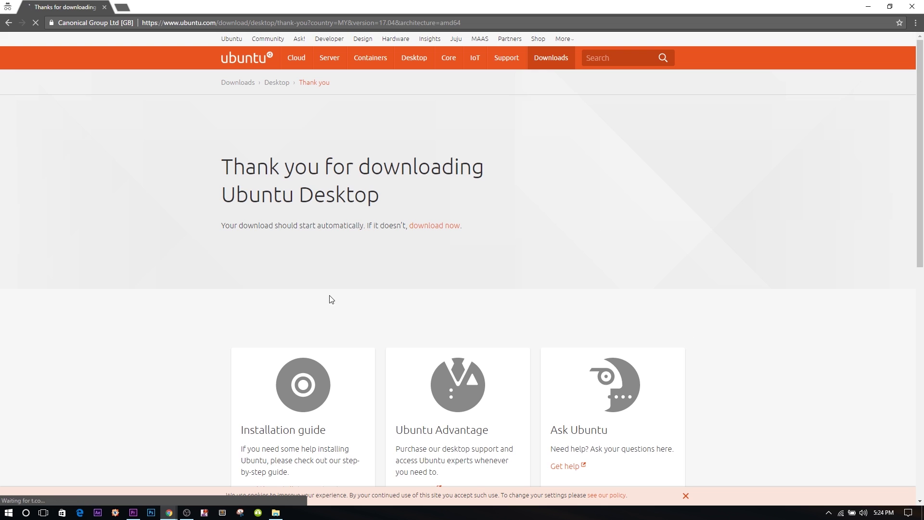
scroll(331, 299, "down", 7)
scroll(329, 296, "up", 7)
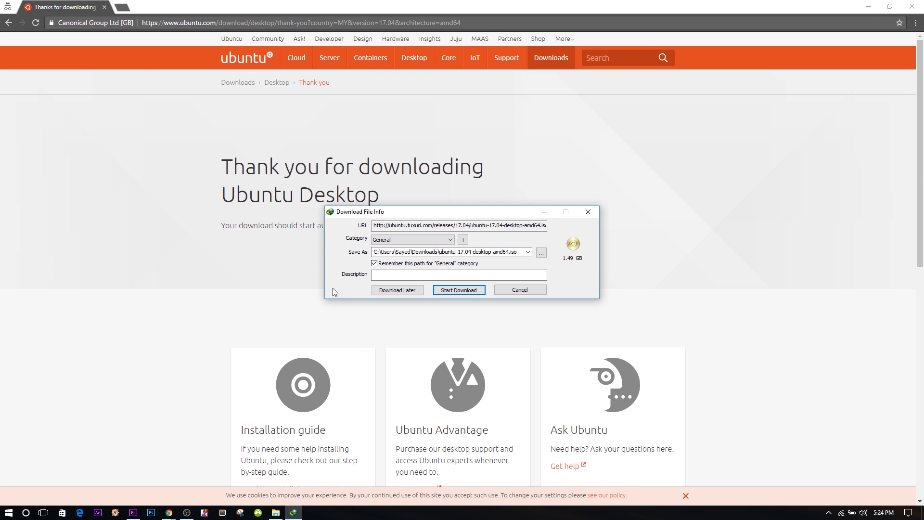
left_click(474, 289)
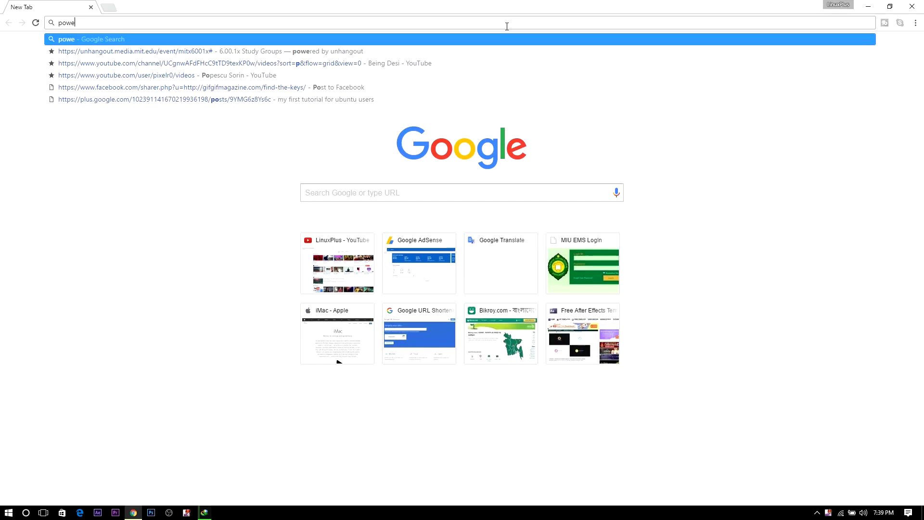
Step: Search the web for 'power iso' and open the official PowerISO download page
type("iso")
key("Return")
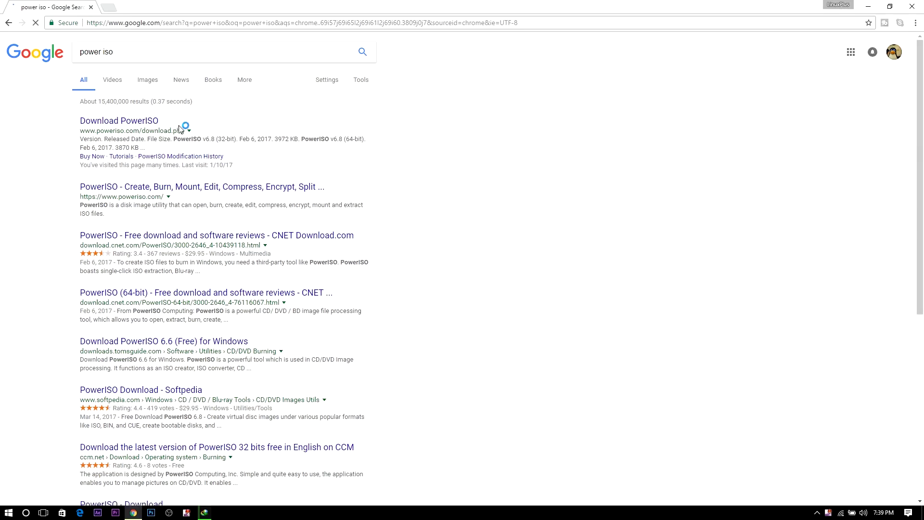
left_click(134, 124)
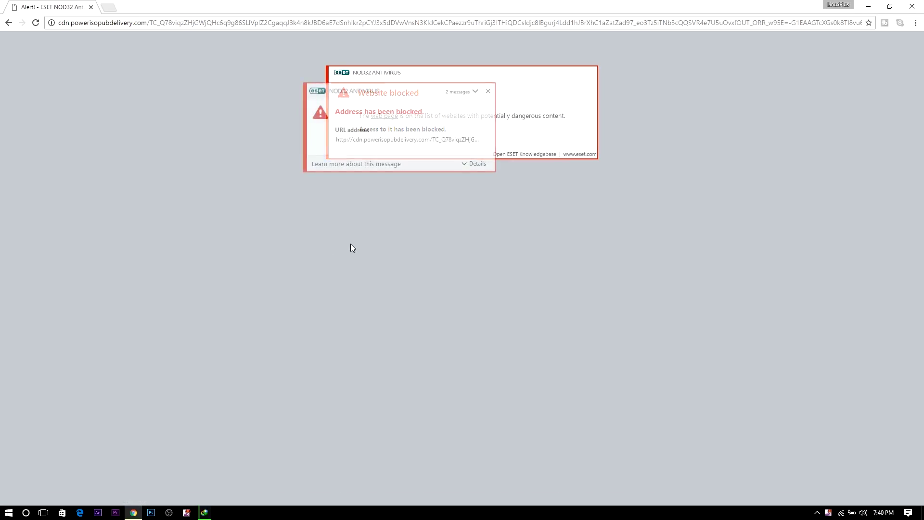
Step: Dismiss the blocked-address warning and pause ESET antivirus protection for 10 minutes
left_click(488, 92)
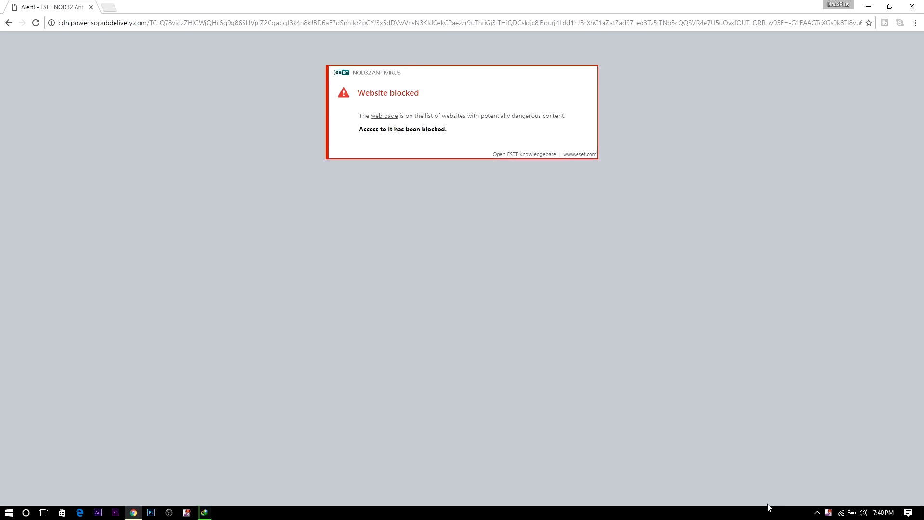
left_click(818, 513)
right_click(817, 475)
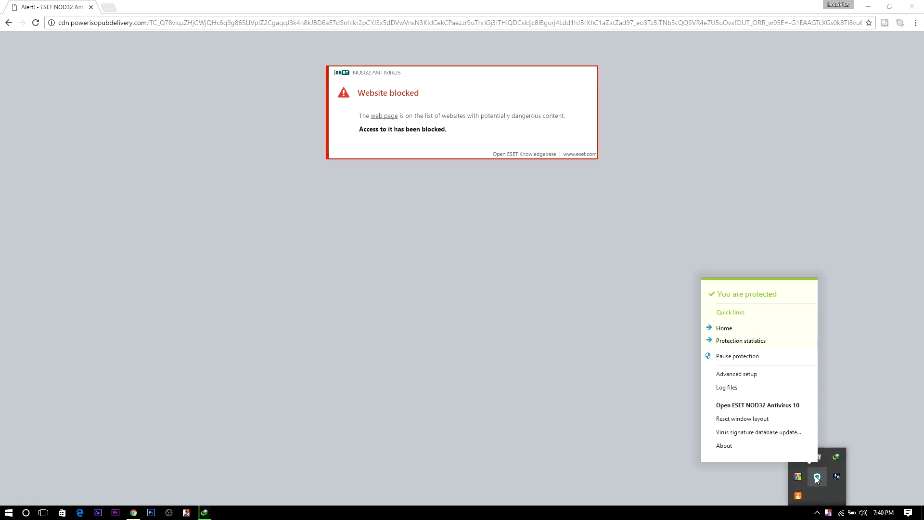
left_click(756, 357)
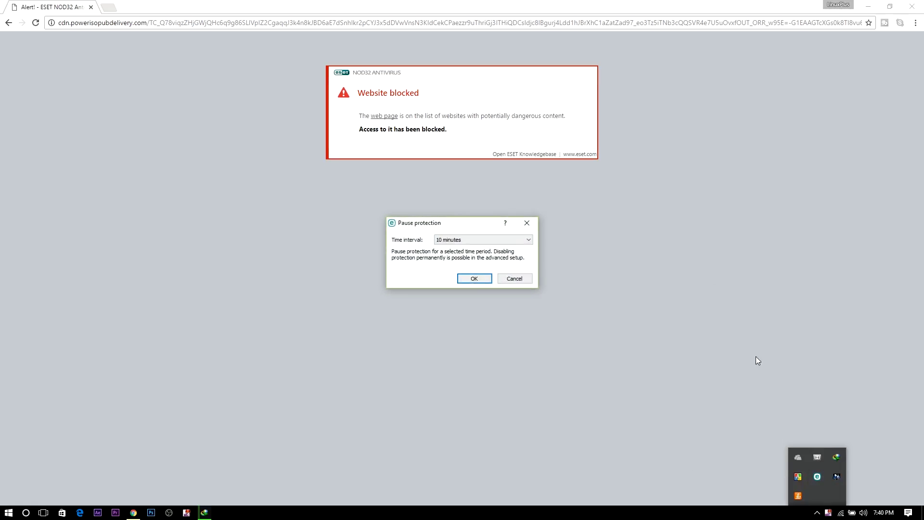
left_click(483, 276)
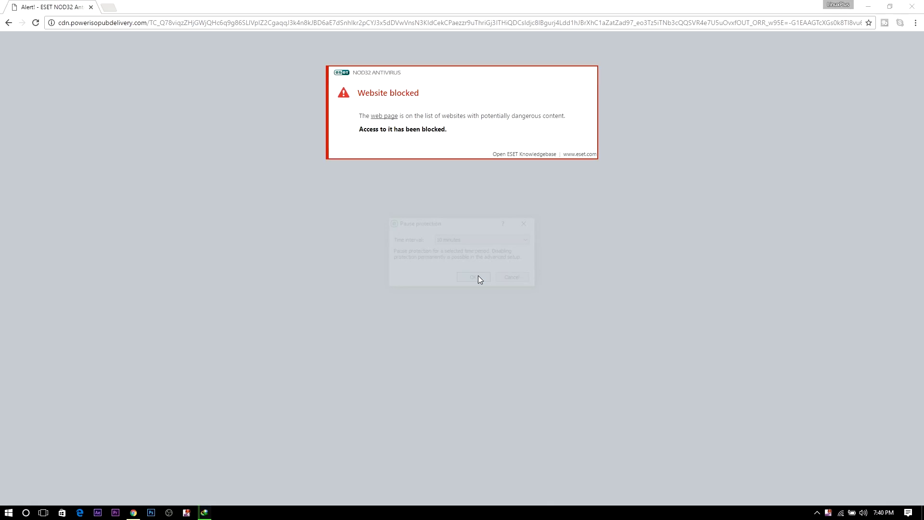
Step: Go back and download the PowerISO 64-bit installer to the desktop
left_click(9, 24)
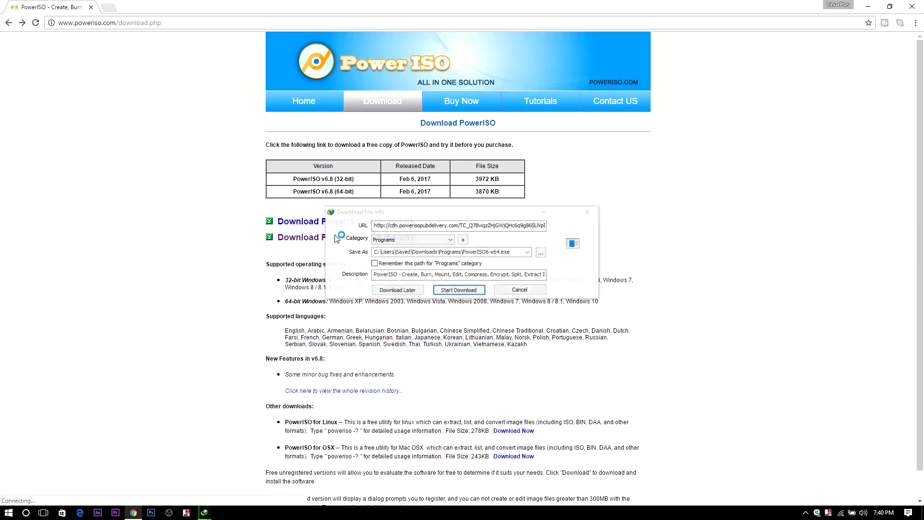
left_click(461, 290)
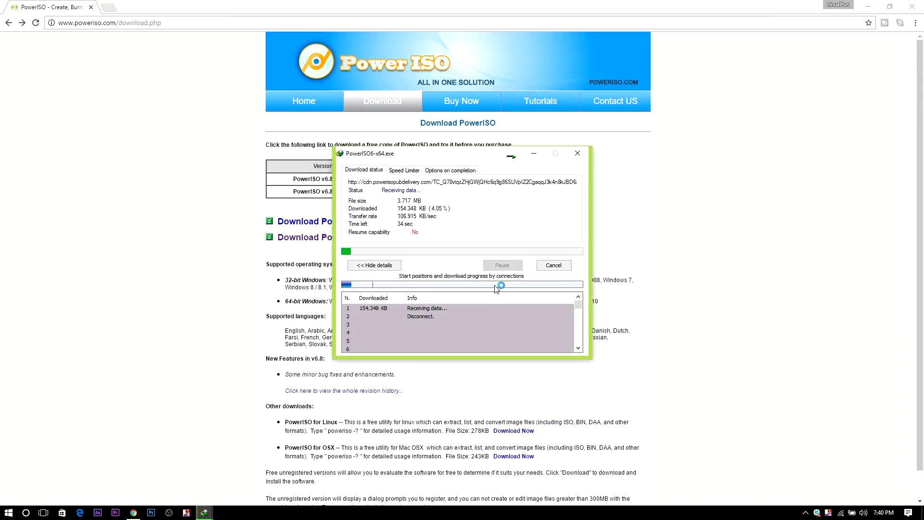
key("super+d")
right_click(690, 163)
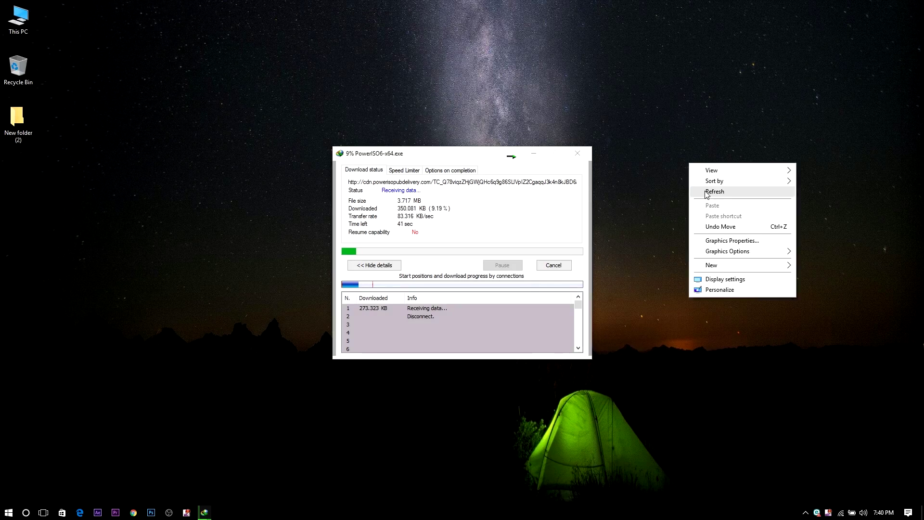
left_click(707, 193)
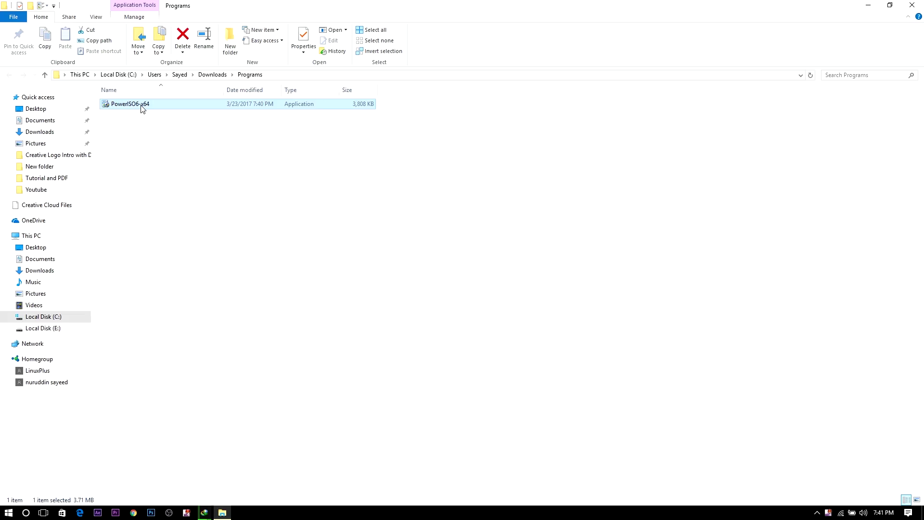
Step: Run PowerISO6-x64, accept the license and install PowerISO 6.8 to the default folder
right_click(142, 108)
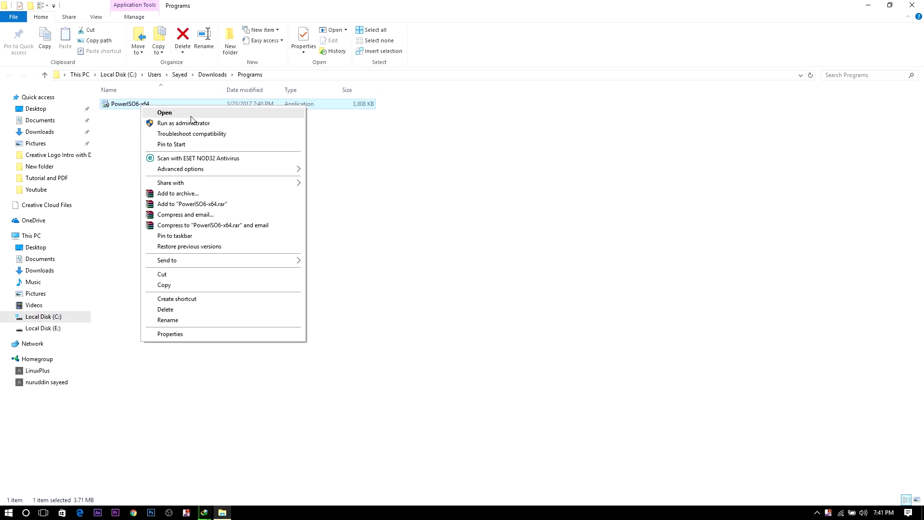
left_click(192, 114)
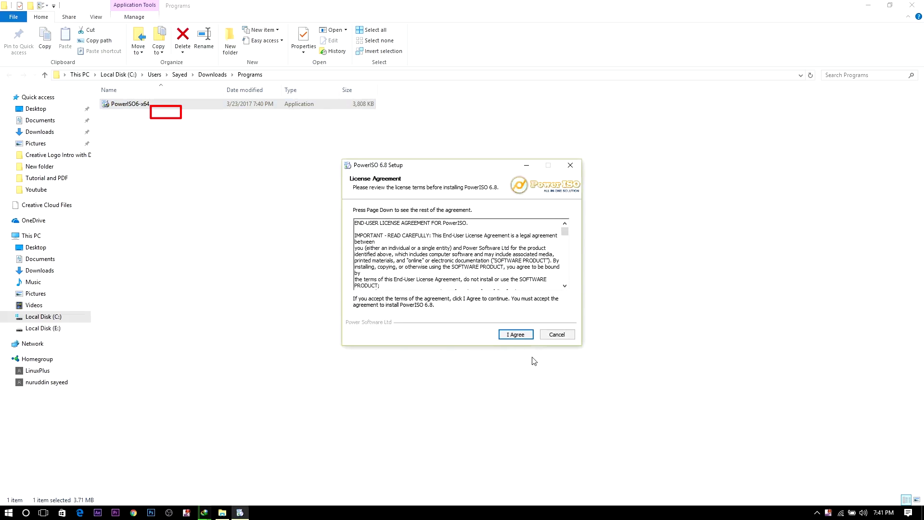
left_click(511, 335)
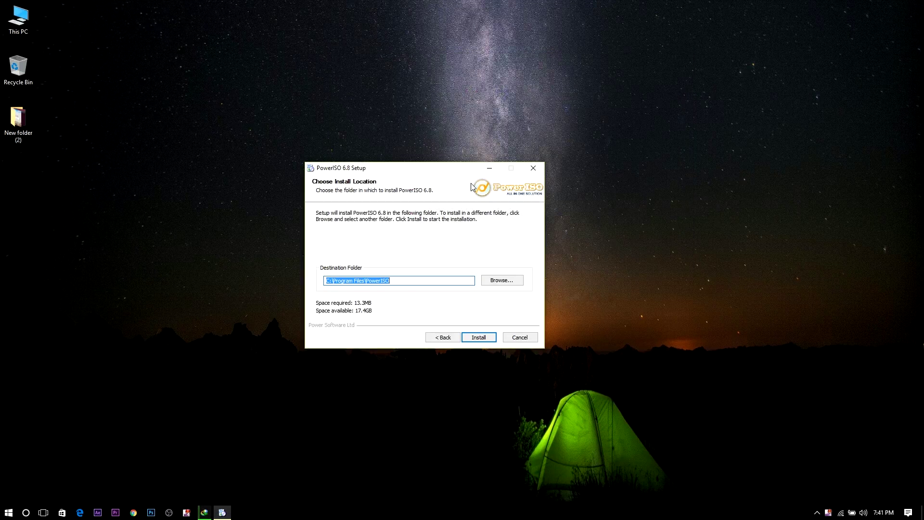
left_click_drag(426, 170, 353, 143)
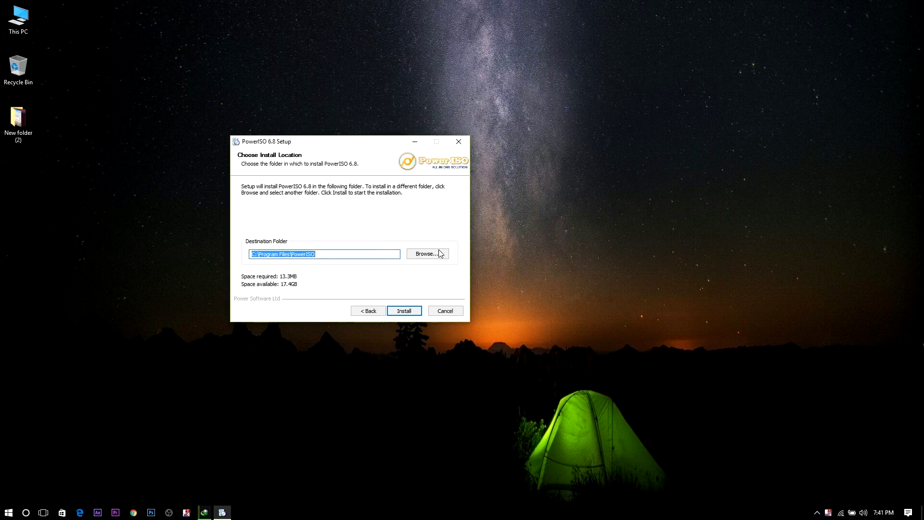
left_click(408, 309)
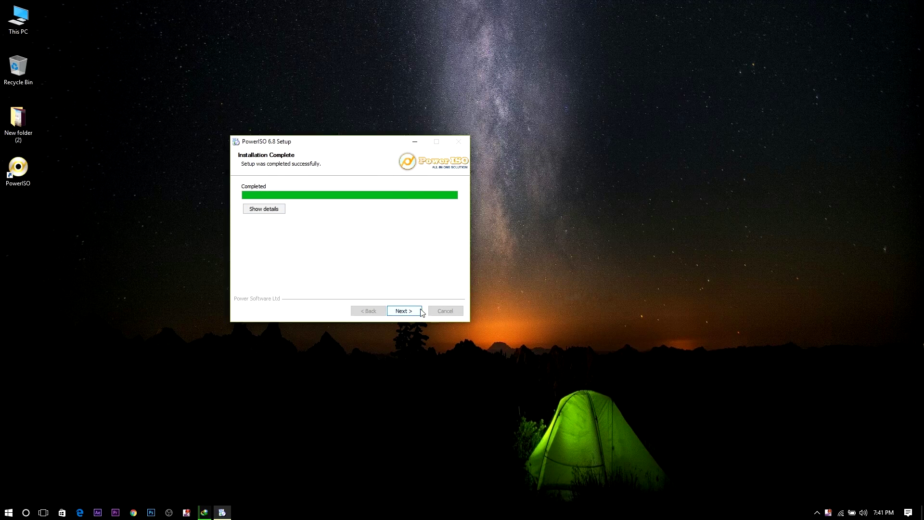
left_click(404, 312)
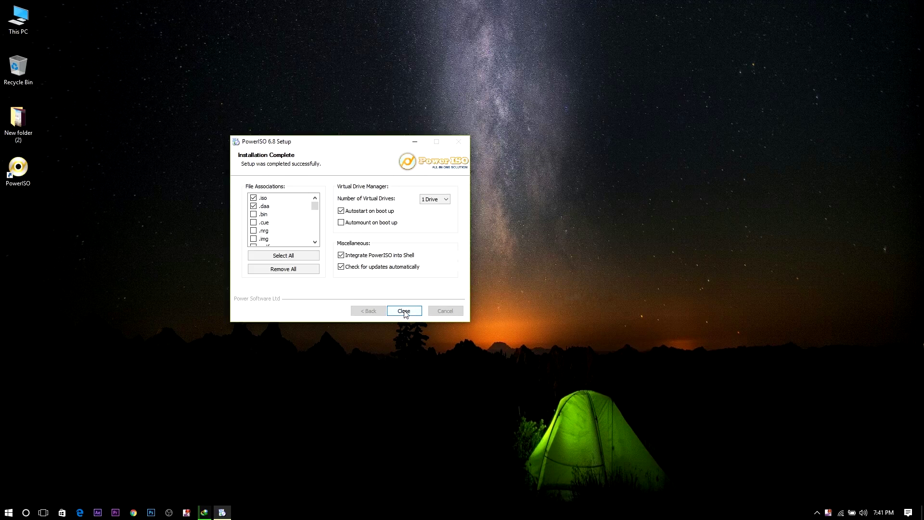
Step: Finish PowerISO setup, then format USB Drive (G:) with the NTFS file system
left_click(411, 308)
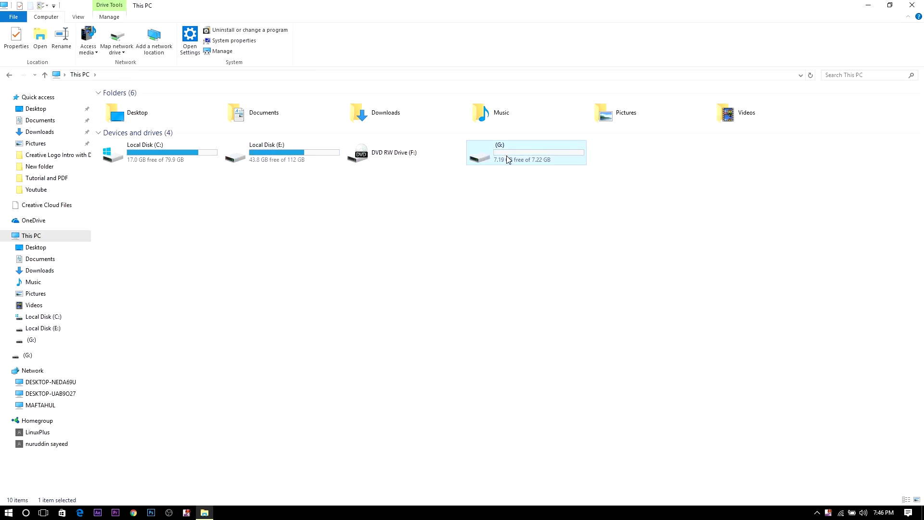
right_click(507, 155)
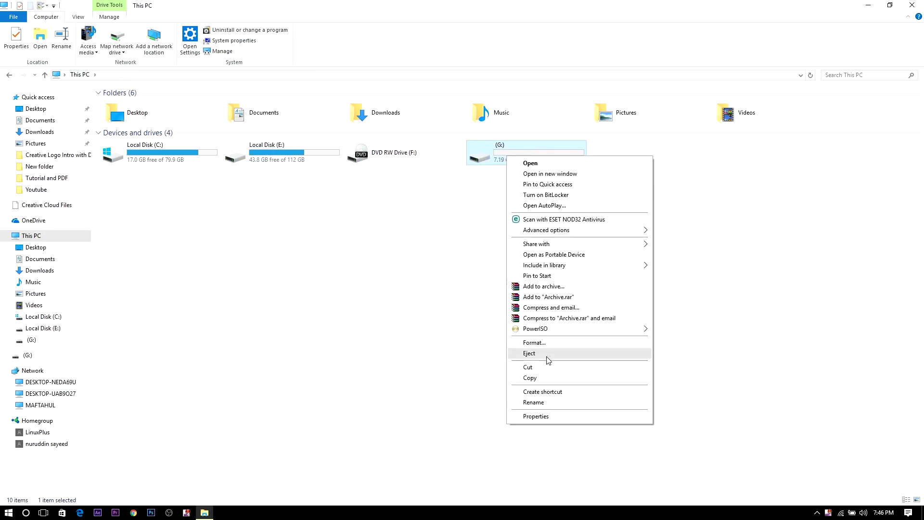
left_click(534, 343)
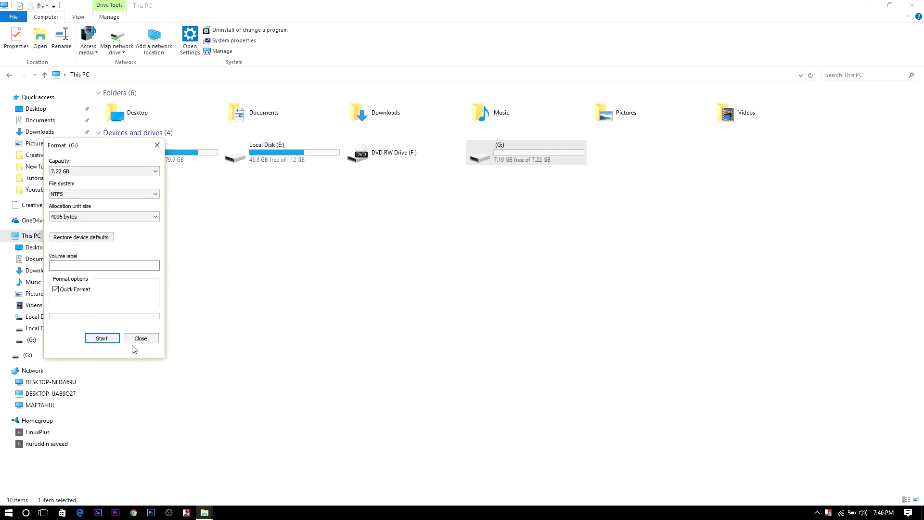
left_click(85, 194)
left_click(85, 200)
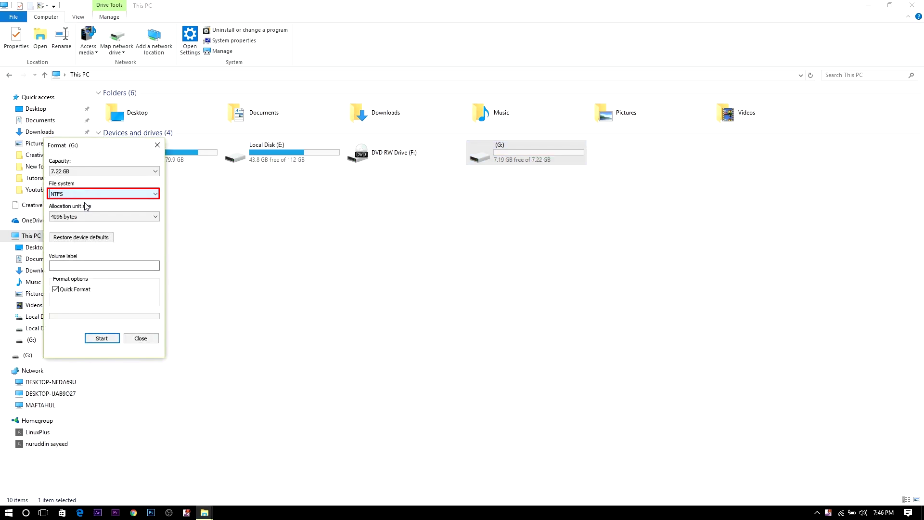
left_click(101, 338)
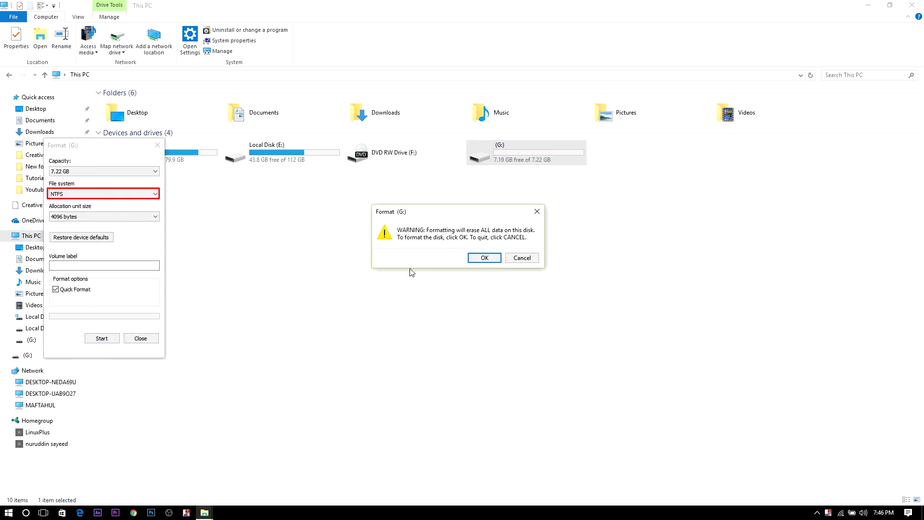
left_click(471, 259)
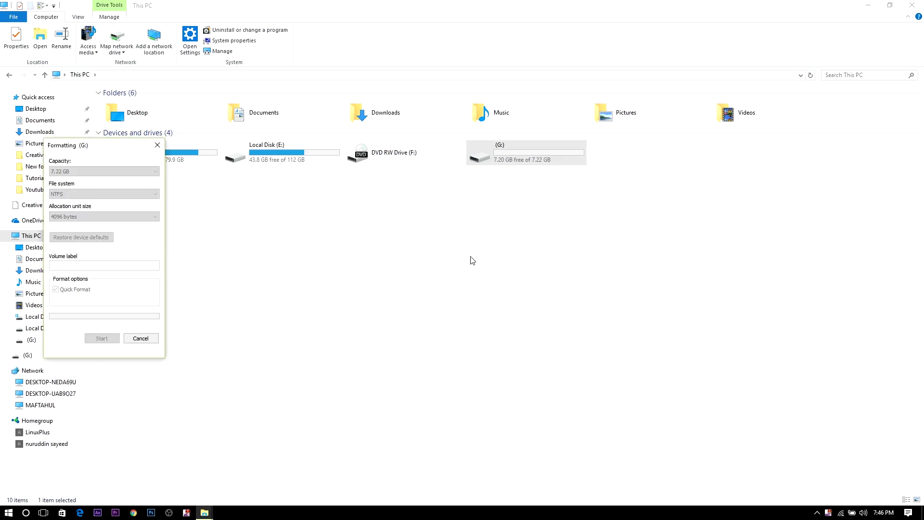
left_click(518, 256)
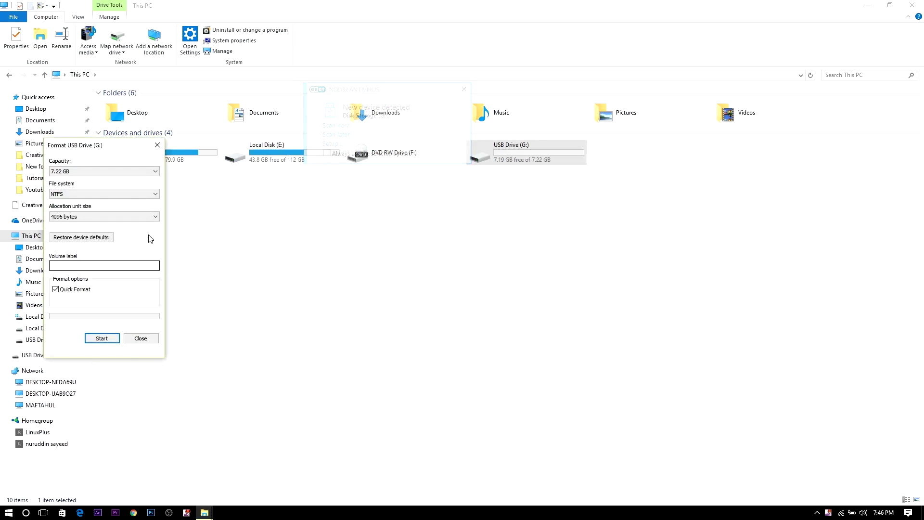
Step: Open zesty-desktop-amd64.iso in PowerISO, continuing with the unregistered trial version
left_click(140, 338)
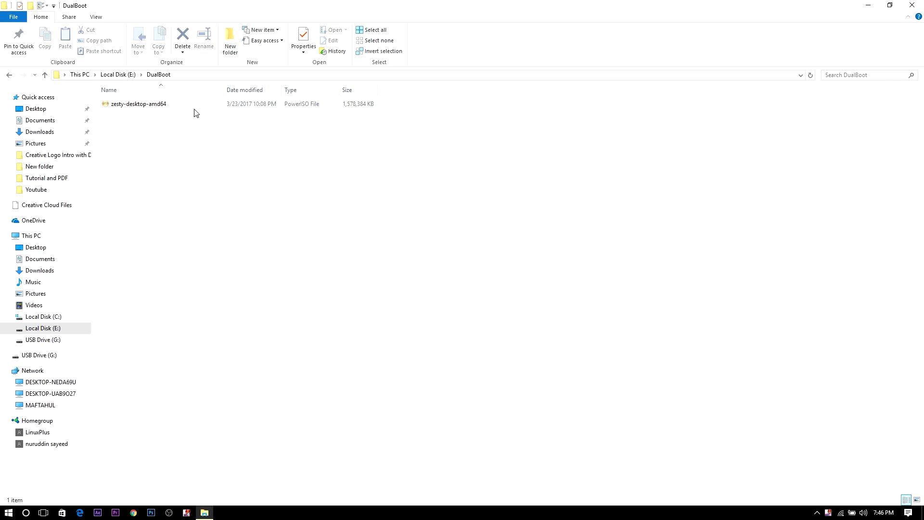
left_click(129, 105)
right_click(163, 107)
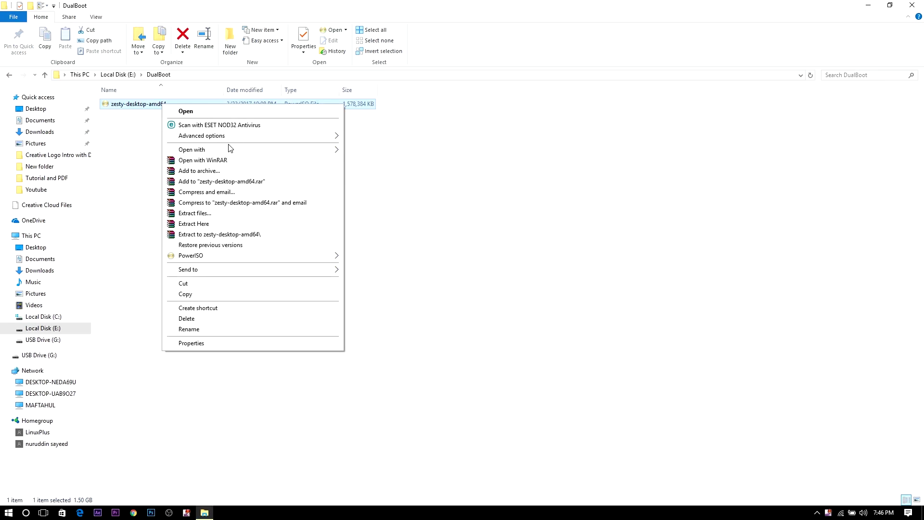
mouse_move(259, 154)
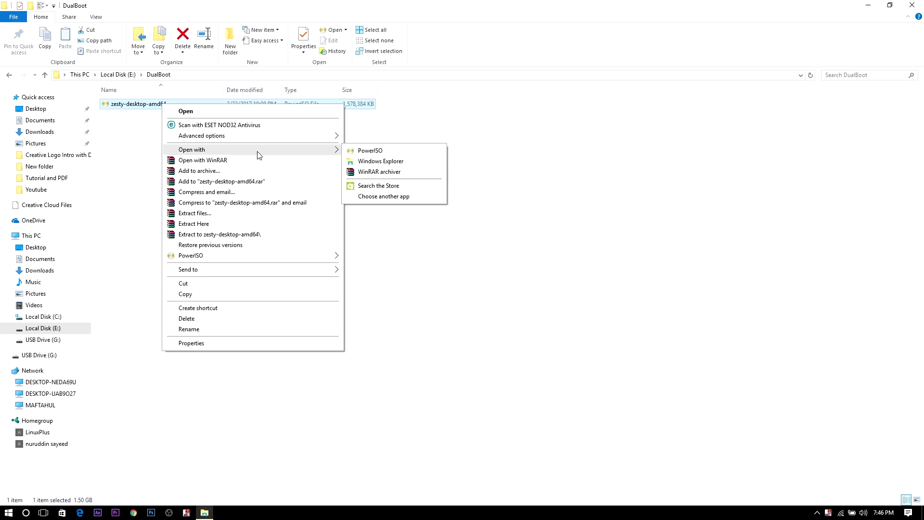
left_click(378, 151)
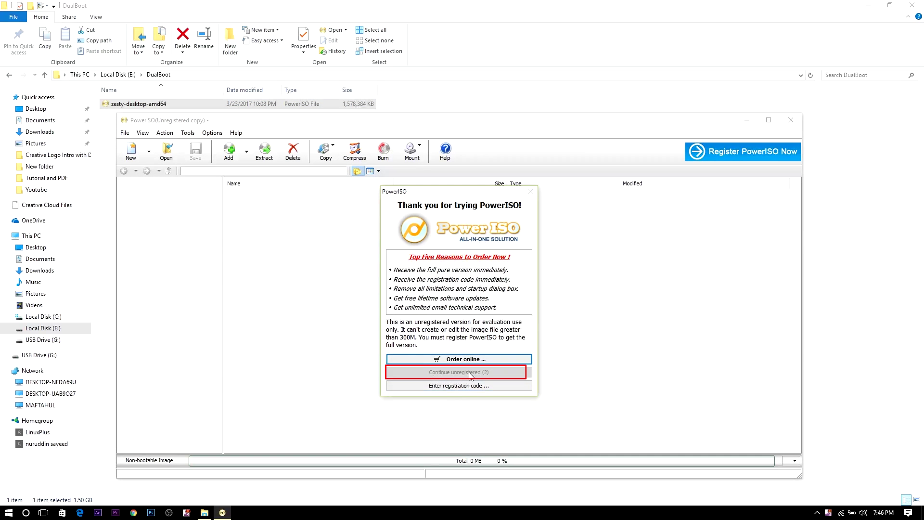
left_click(471, 373)
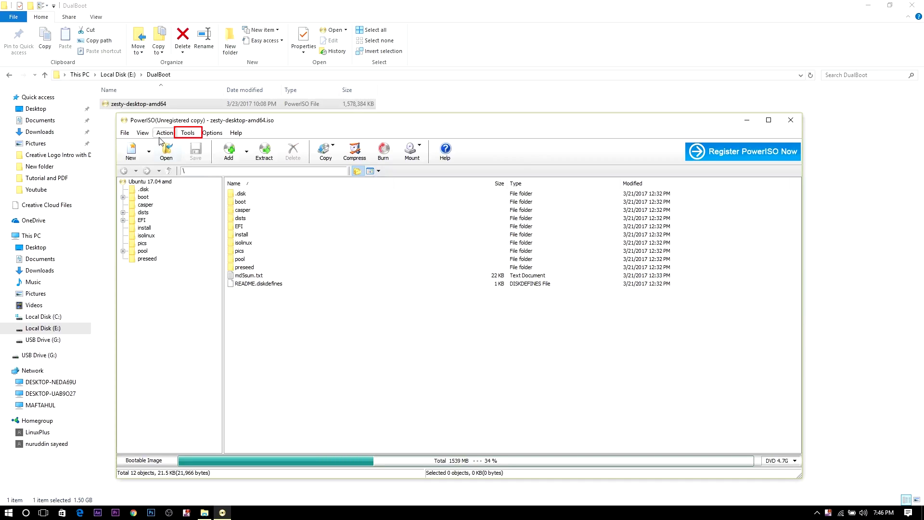
Step: Write the image as a bootable USB drive to the Generic Flash Disk G:
left_click(188, 133)
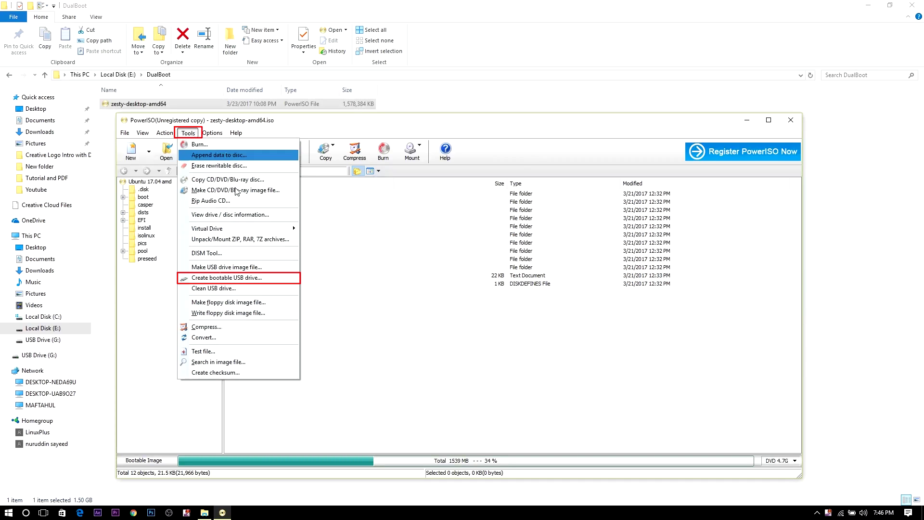
left_click(242, 279)
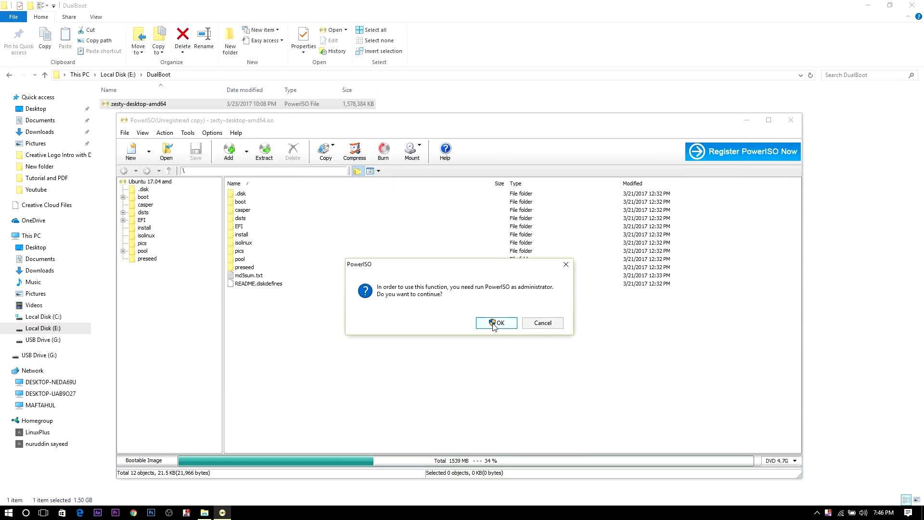
left_click(495, 323)
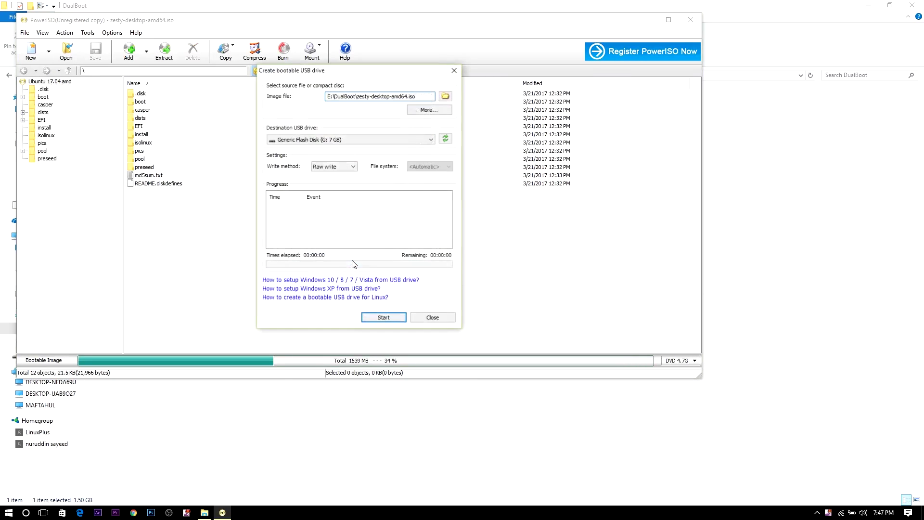
left_click(329, 139)
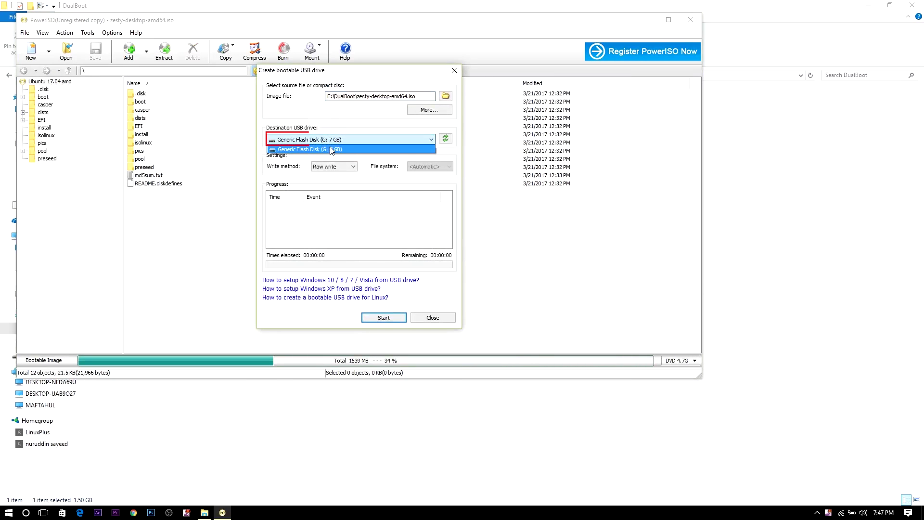
left_click(326, 146)
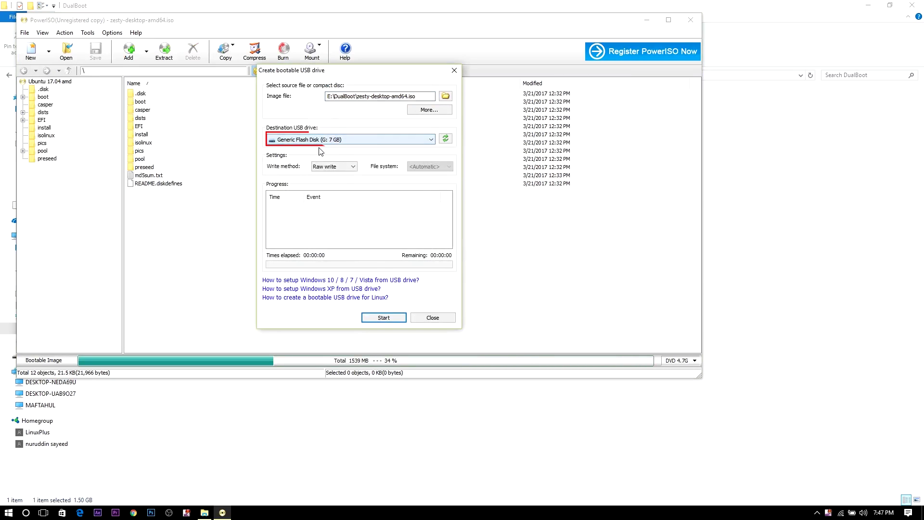
left_click(384, 318)
left_click(497, 295)
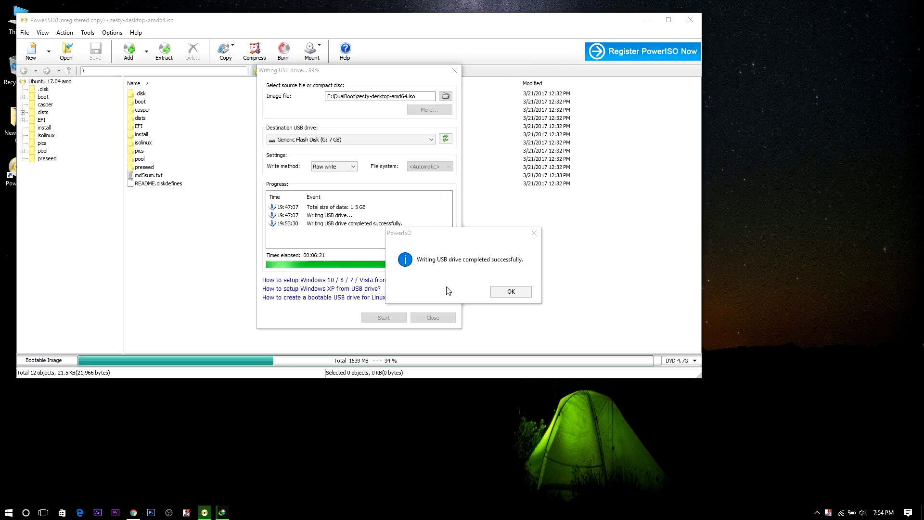
left_click(513, 294)
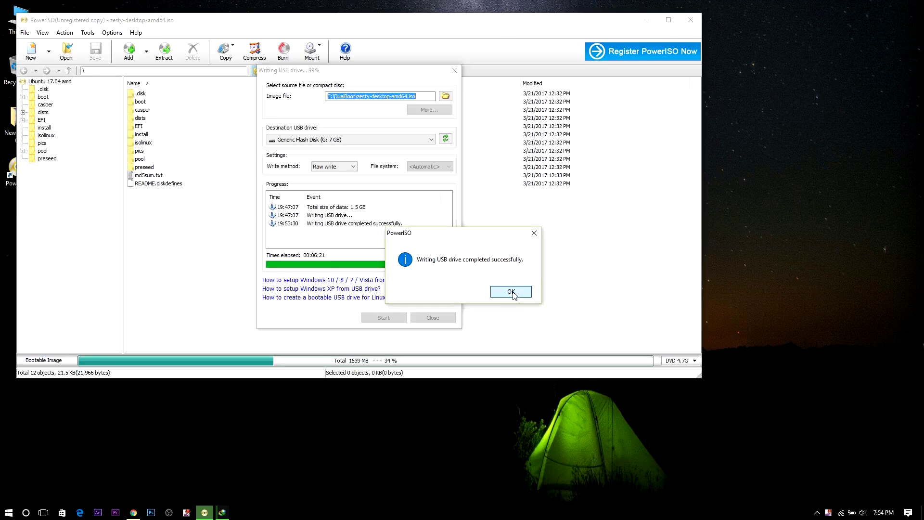
left_click(433, 317)
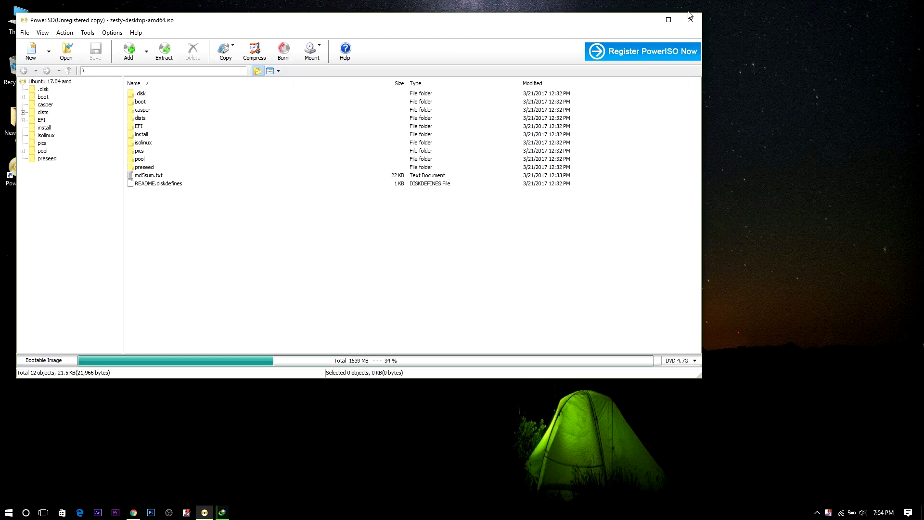
Step: Close PowerISO, open Computer Management from This PC and select C: in Disk Management
left_click(690, 19)
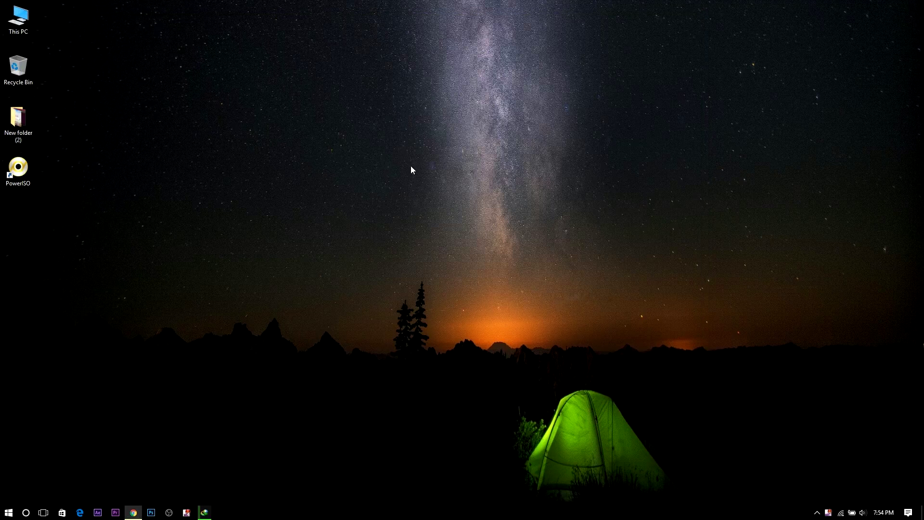
double_click(18, 18)
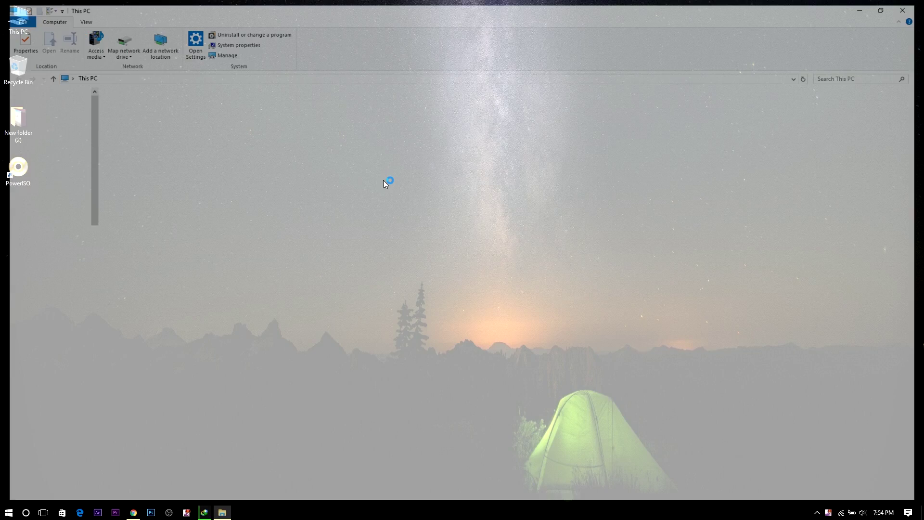
left_click(498, 162)
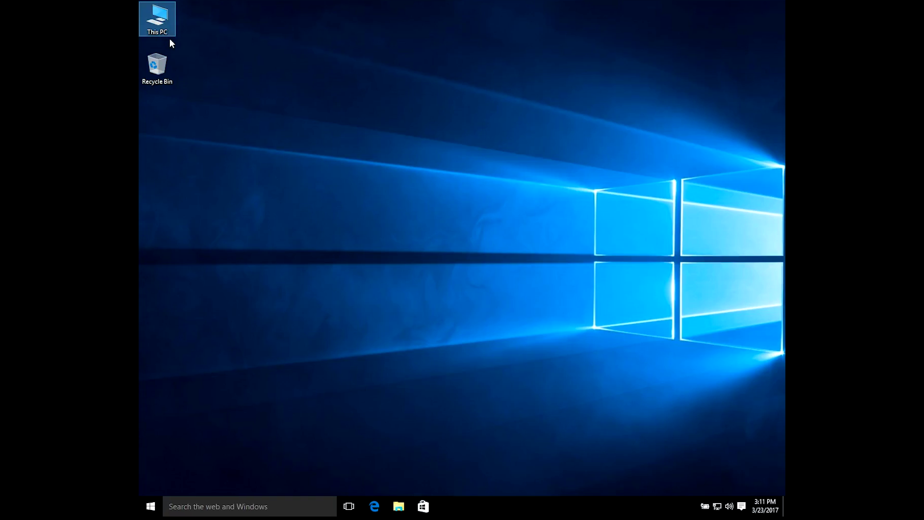
right_click(164, 31)
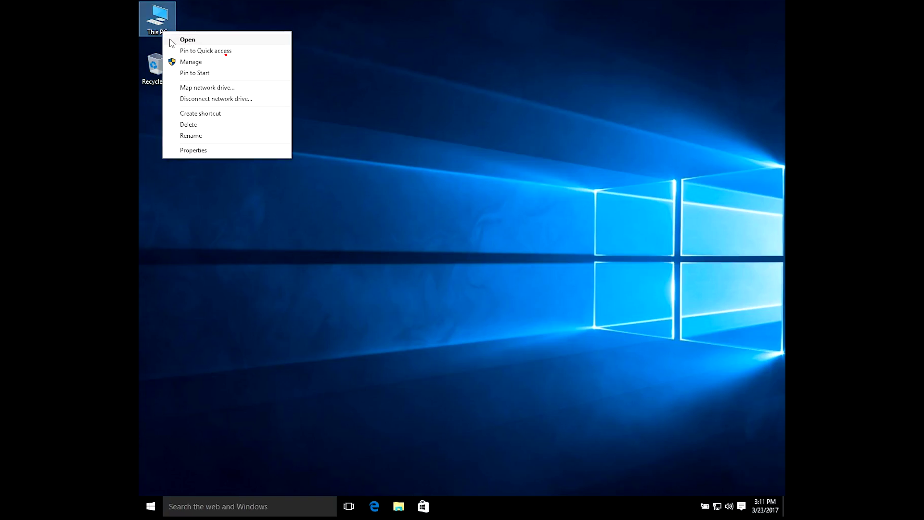
left_click(208, 65)
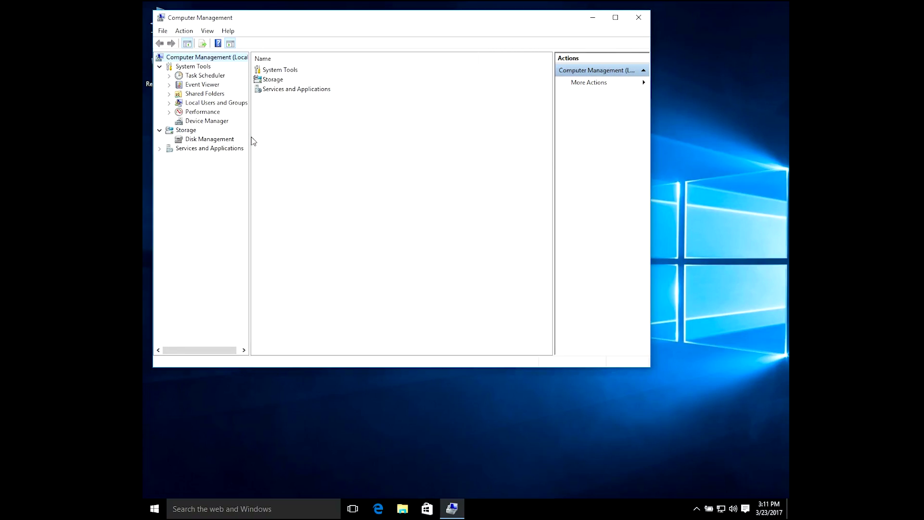
left_click(211, 139)
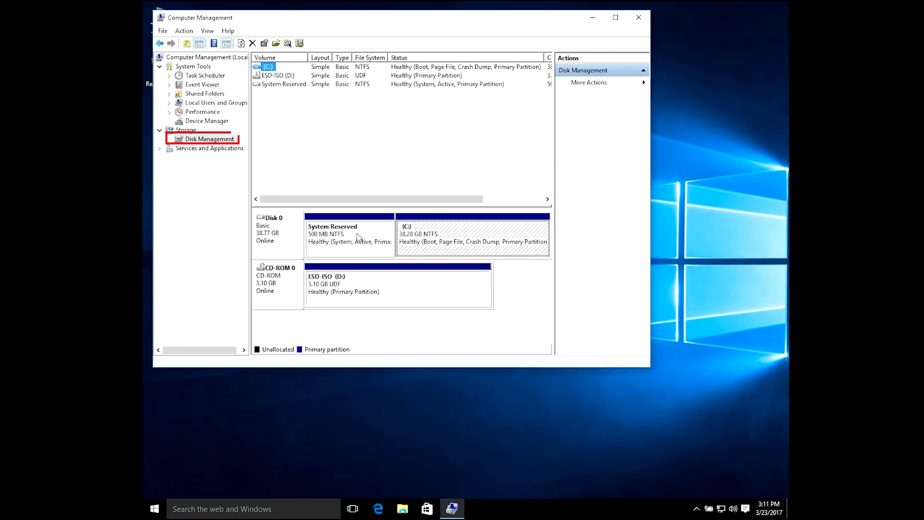
left_click(422, 237)
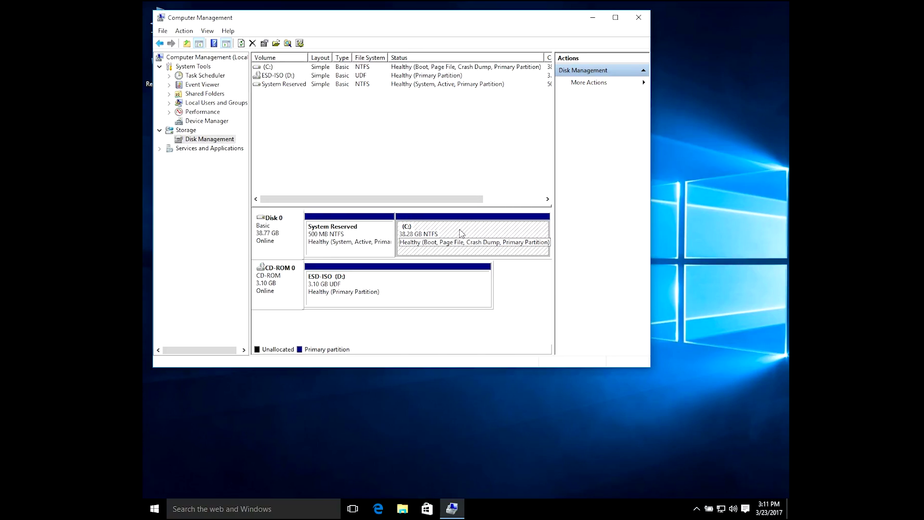
Step: Shrink C: to 28.49 GB, leaving 9.79 GB unallocated, then close Computer Management
right_click(515, 235)
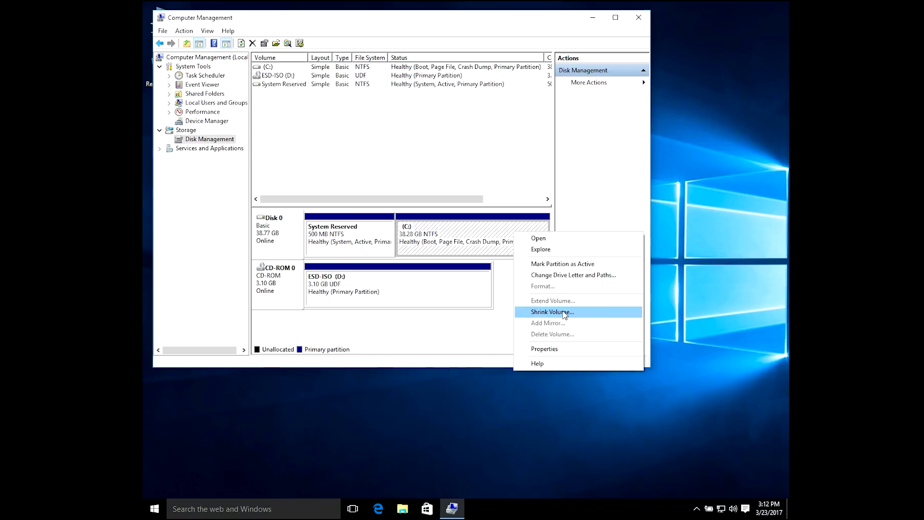
left_click(565, 315)
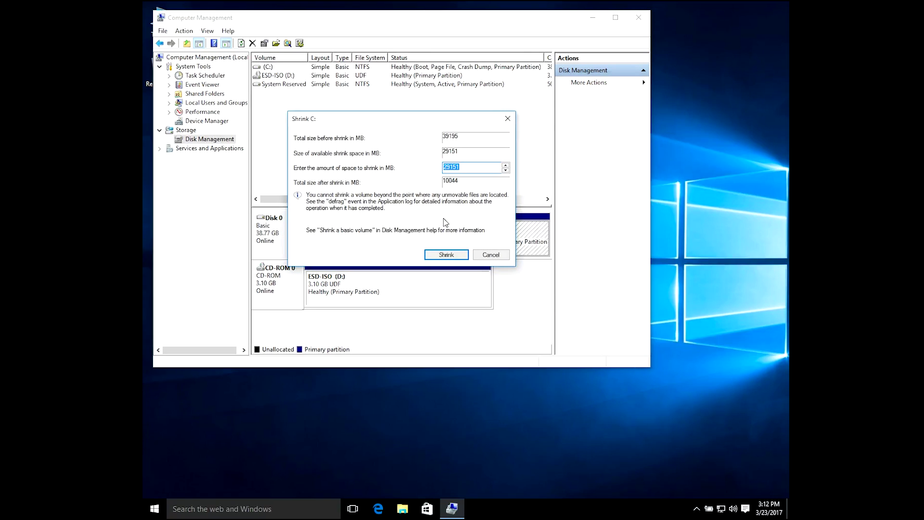
left_click_drag(451, 120, 481, 143)
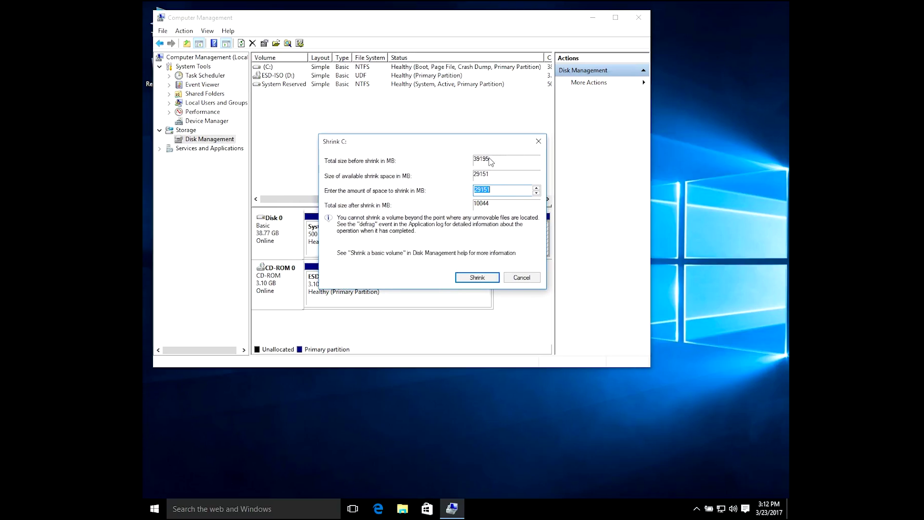
left_click(486, 190)
double_click(486, 190)
left_click(475, 275)
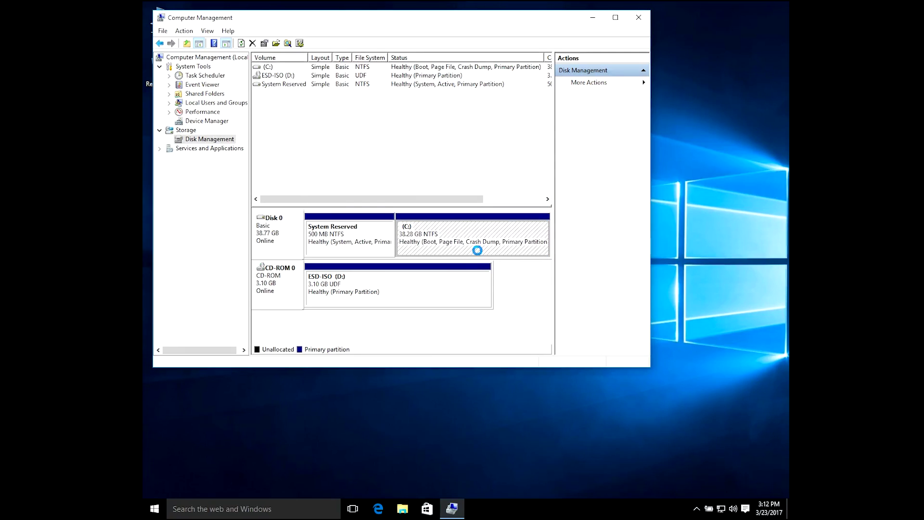
left_click(513, 243)
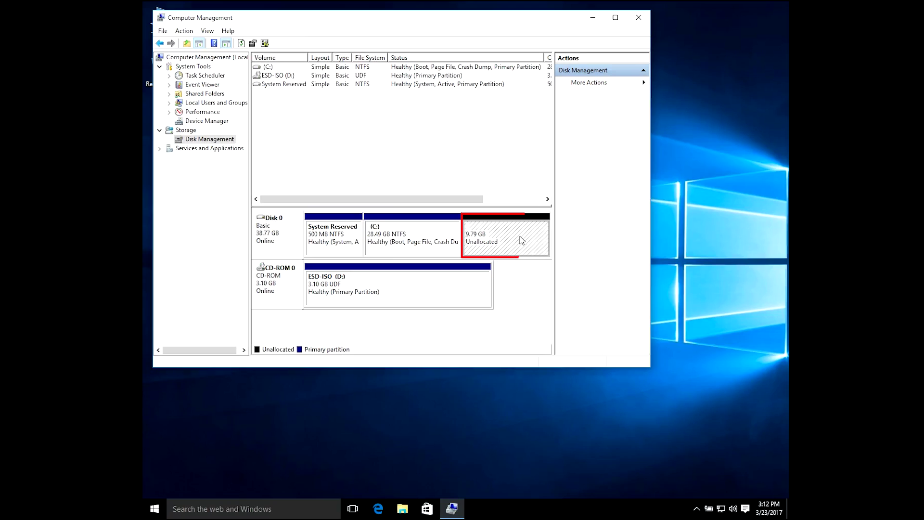
left_click(639, 18)
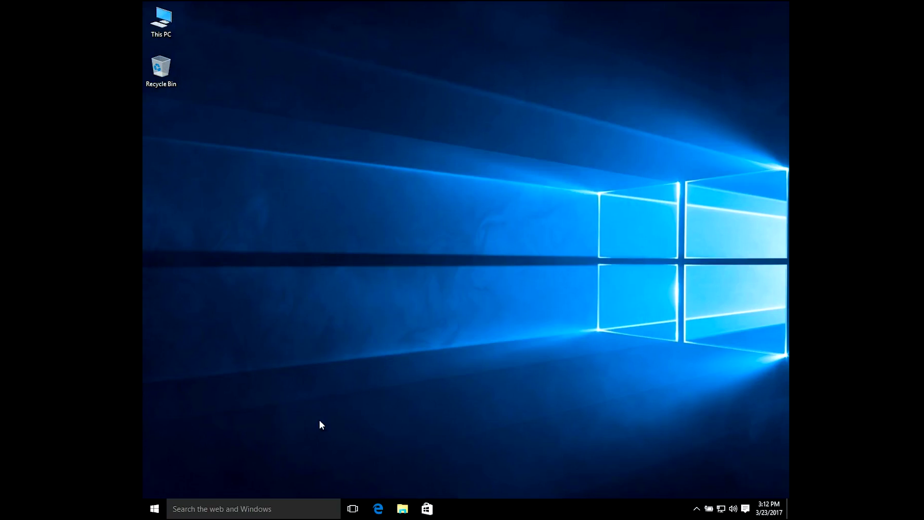
Step: Restart Windows from the Start menu to boot from the Ubuntu USB
left_click(154, 508)
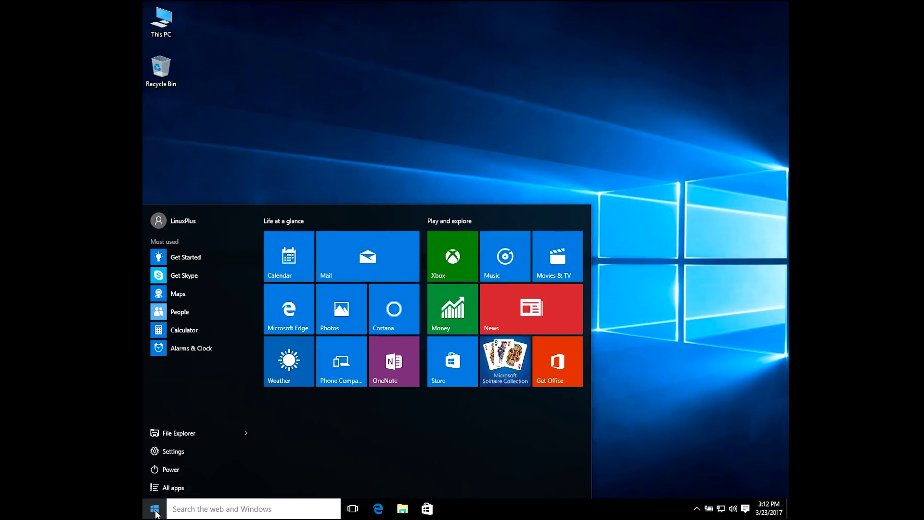
left_click(155, 469)
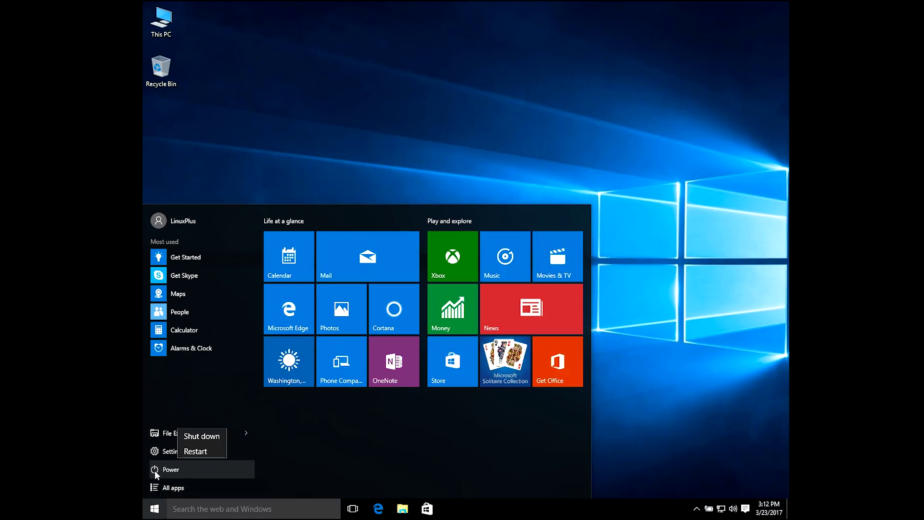
left_click(195, 449)
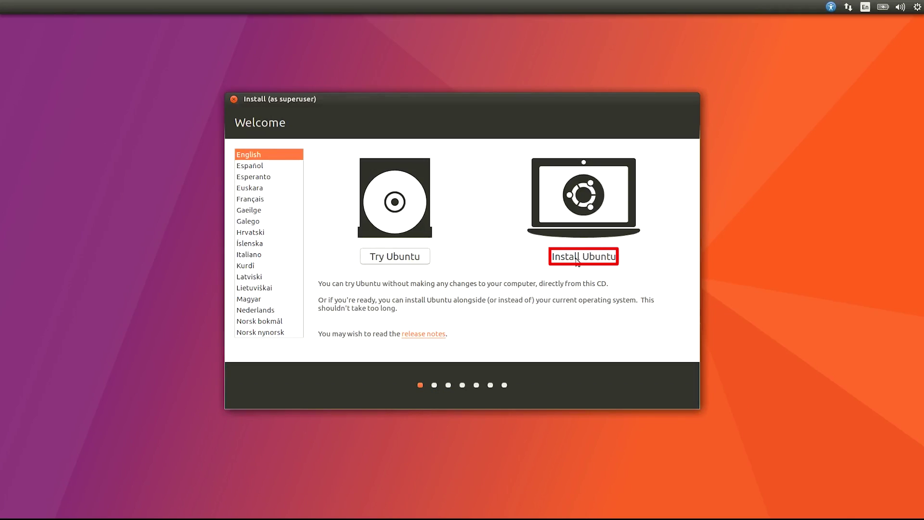
Step: Install Ubuntu with updates and third-party software, choosing Something else for manual partitioning
left_click(576, 258)
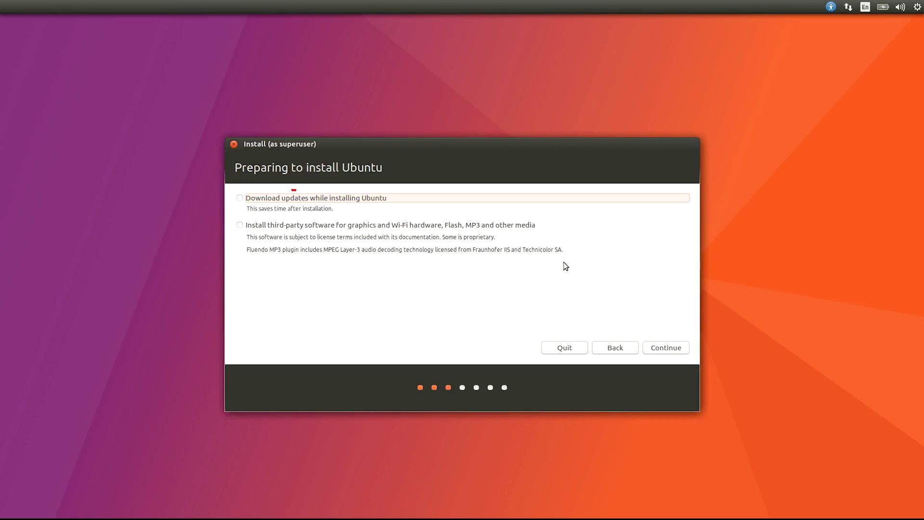
left_click(240, 198)
left_click(241, 225)
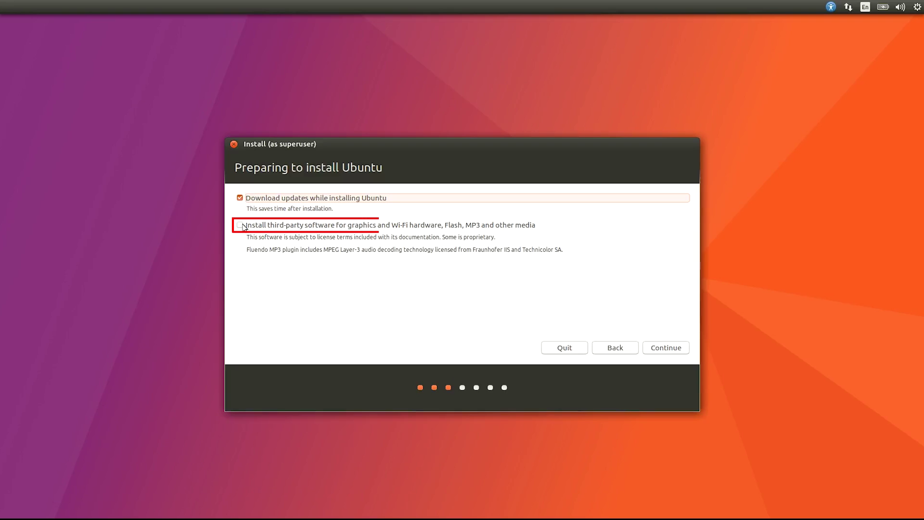
left_click(852, 5)
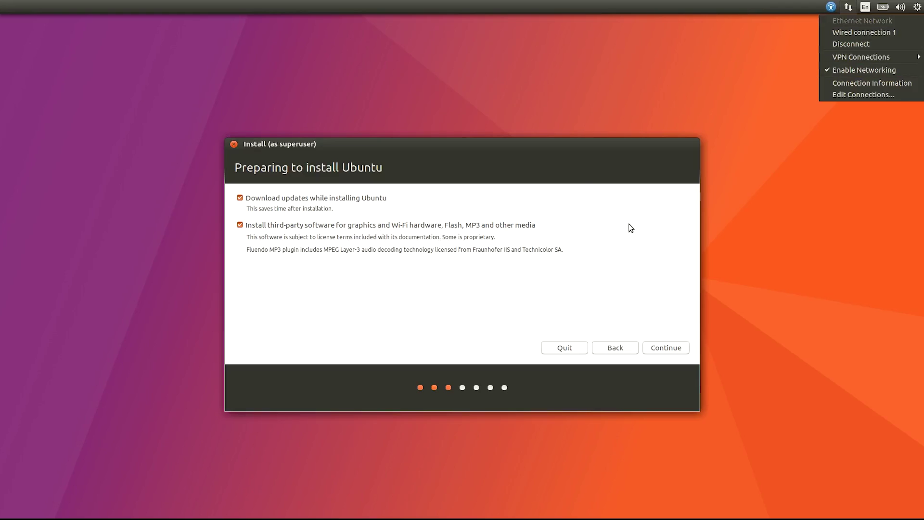
left_click(787, 84)
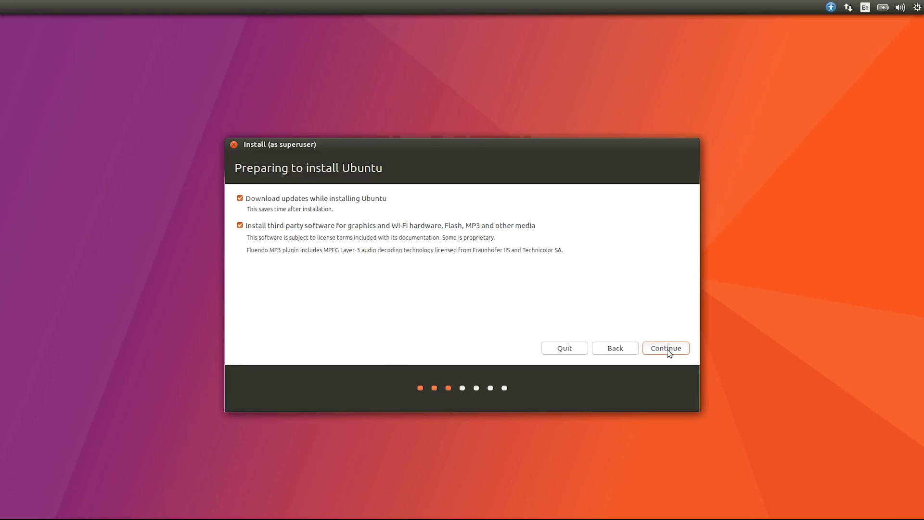
left_click(666, 347)
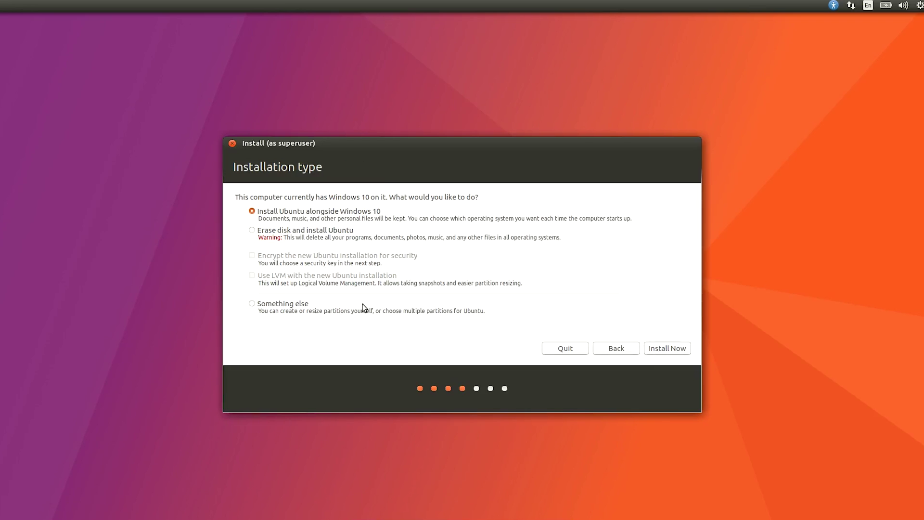
left_click(253, 305)
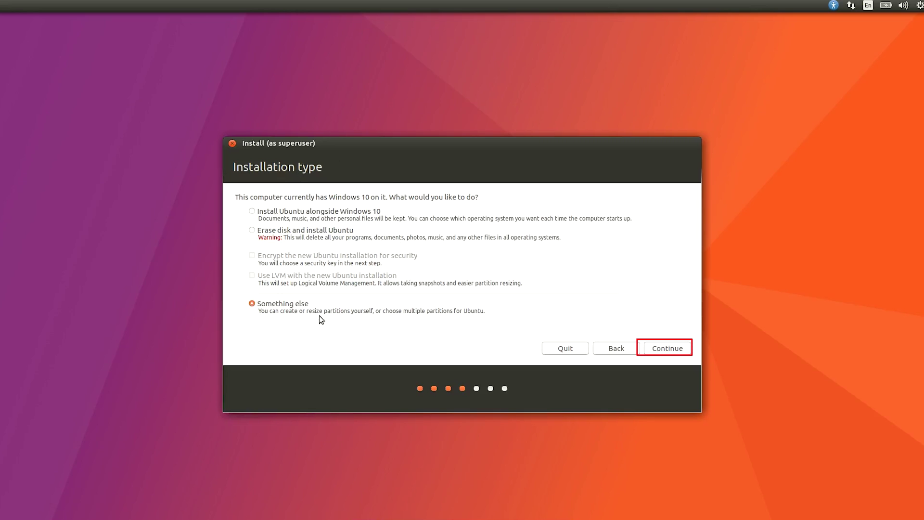
left_click(658, 348)
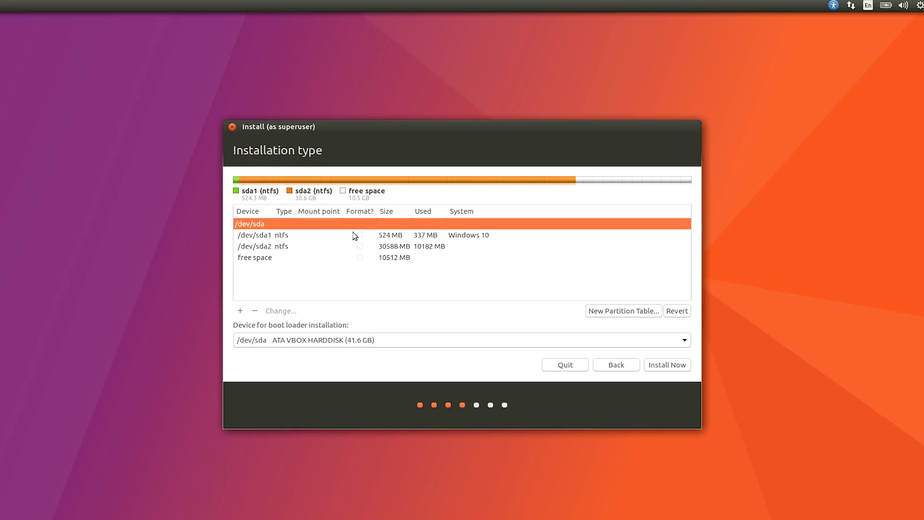
left_click(390, 237)
left_click(319, 250)
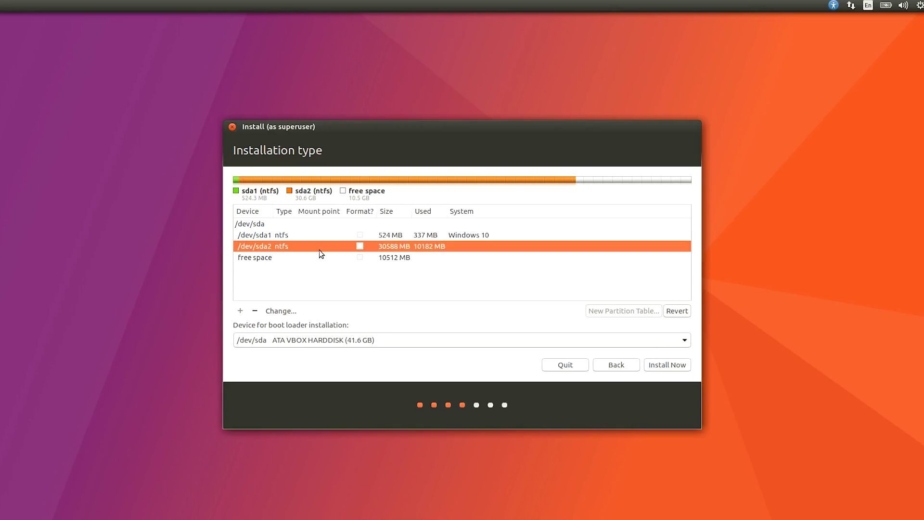
left_click(313, 238)
left_click(310, 246)
left_click(310, 257)
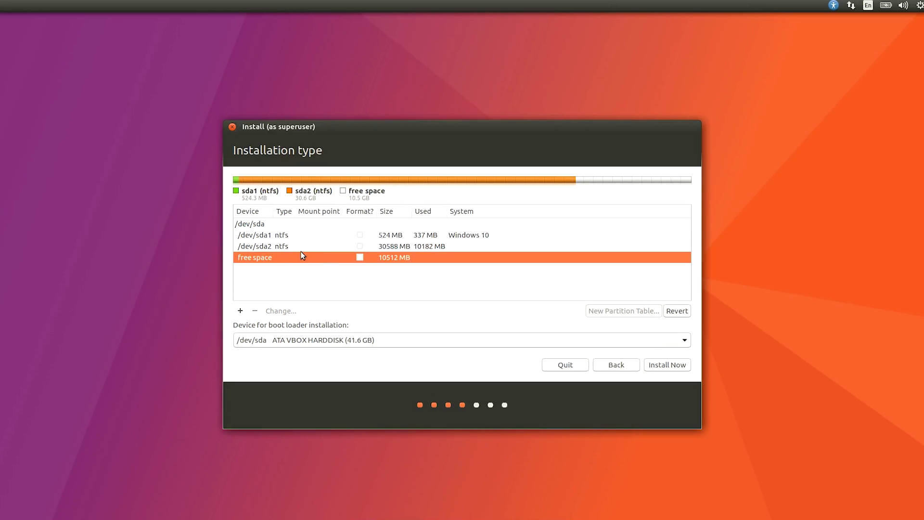
left_click(294, 249)
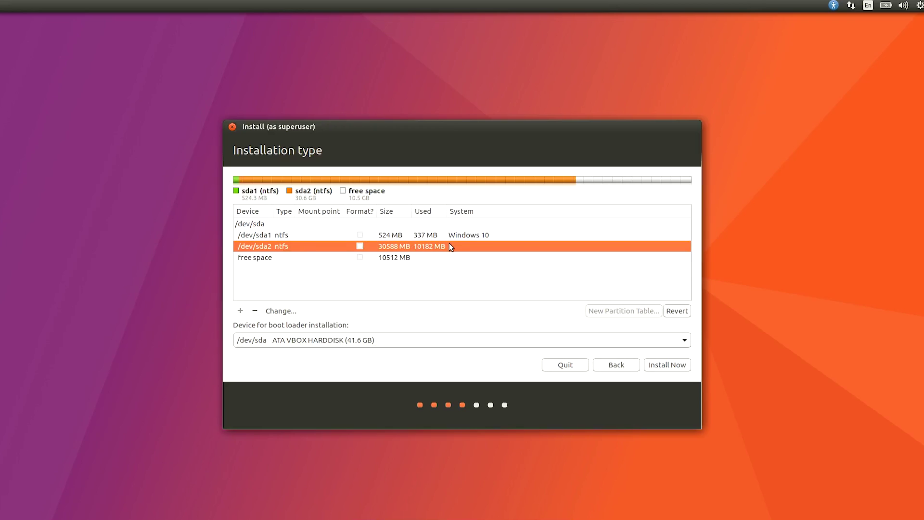
left_click(394, 260)
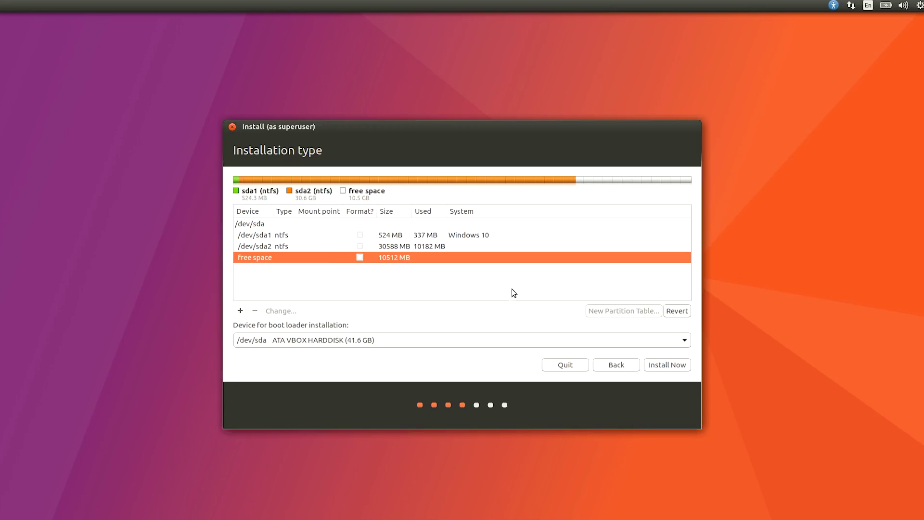
Step: Create a 1024 MB logical swap partition at the beginning of the free space
left_click(241, 316)
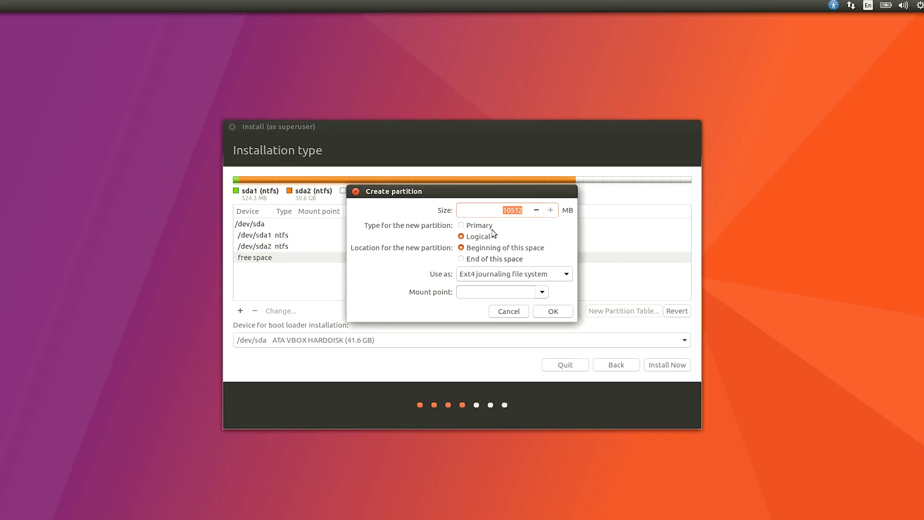
type("1024")
left_click(475, 273)
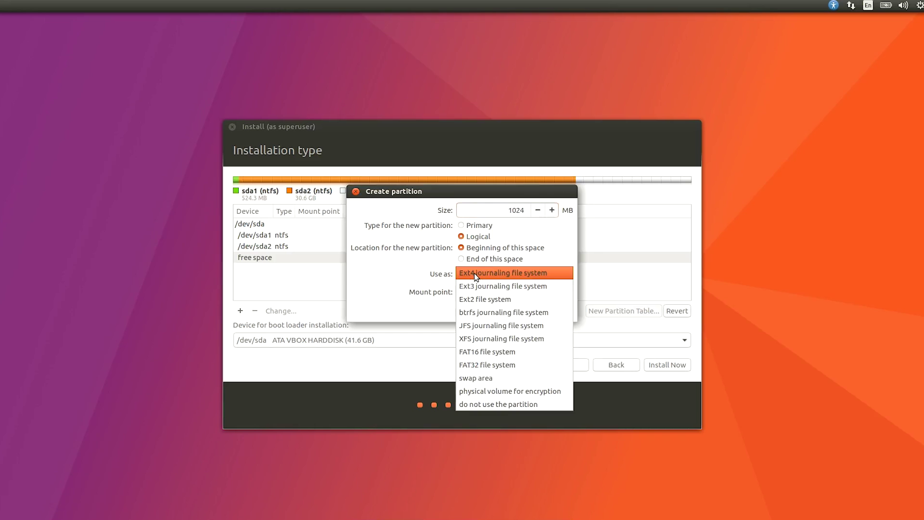
left_click(482, 380)
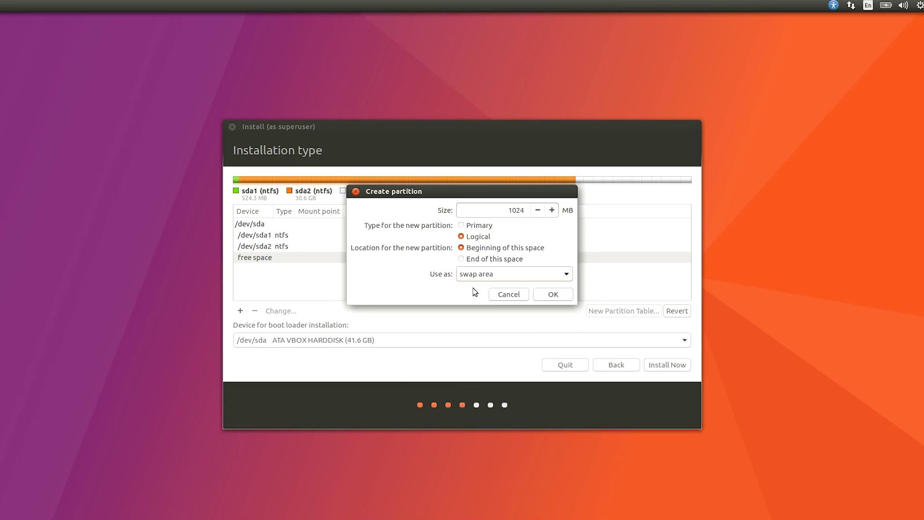
left_click(462, 226)
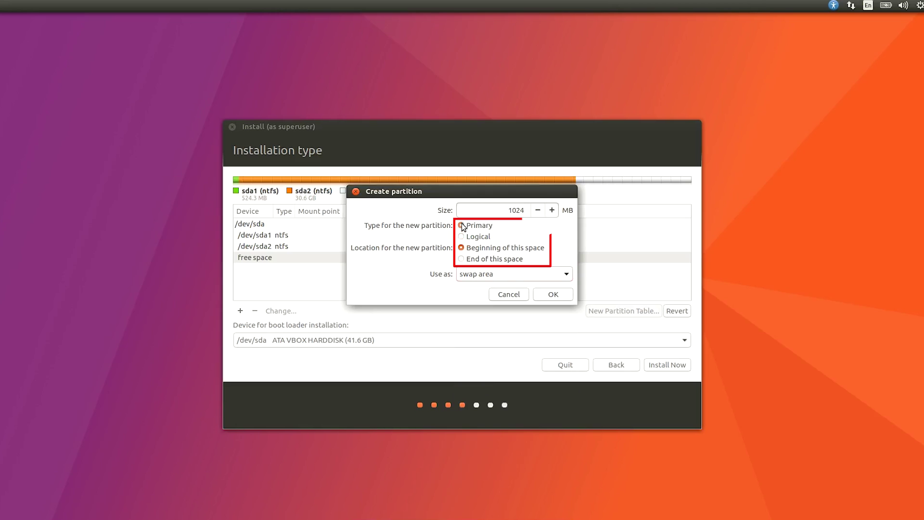
left_click(474, 237)
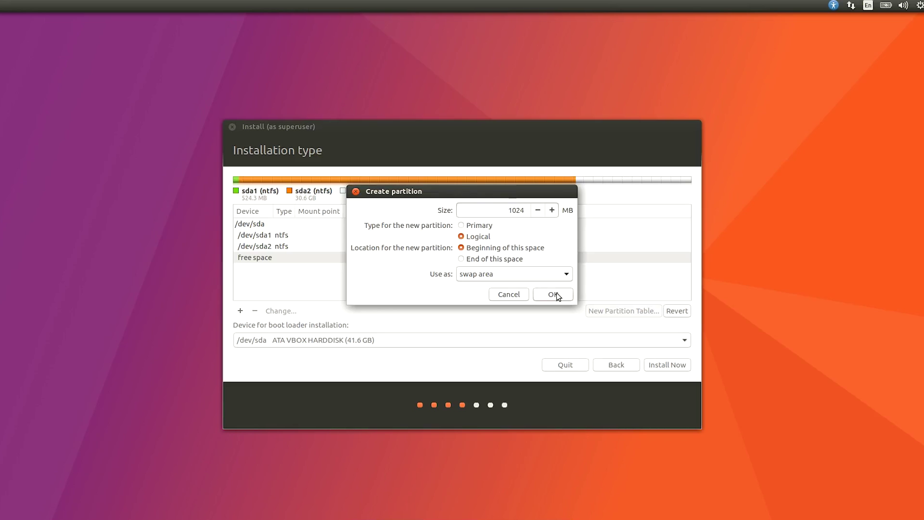
left_click(554, 295)
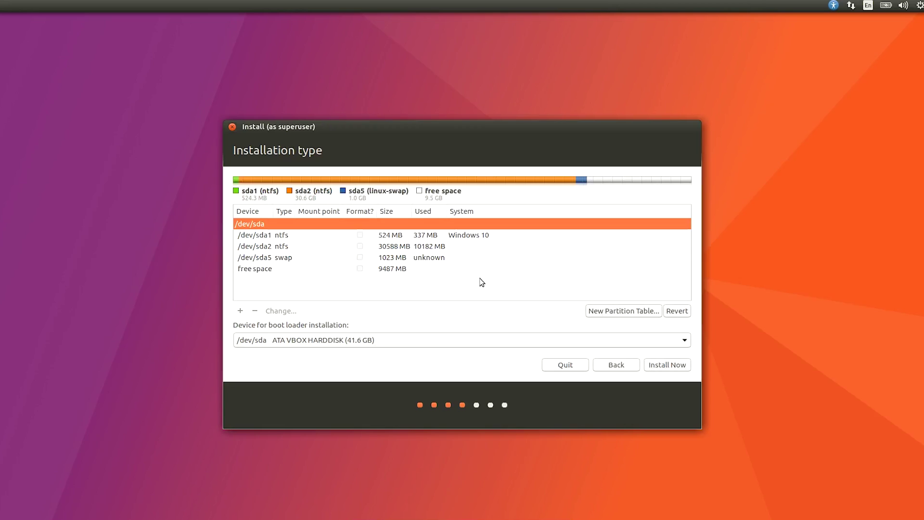
Step: Turn the remaining 9488 MB free space into /dev/sda4, a primary Ext4 journaling partition mounted at /
left_click(386, 270)
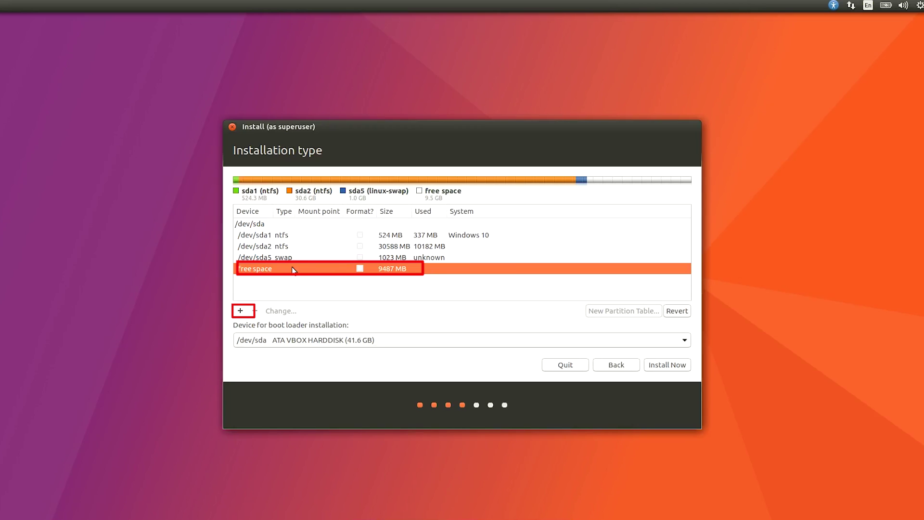
left_click(239, 314)
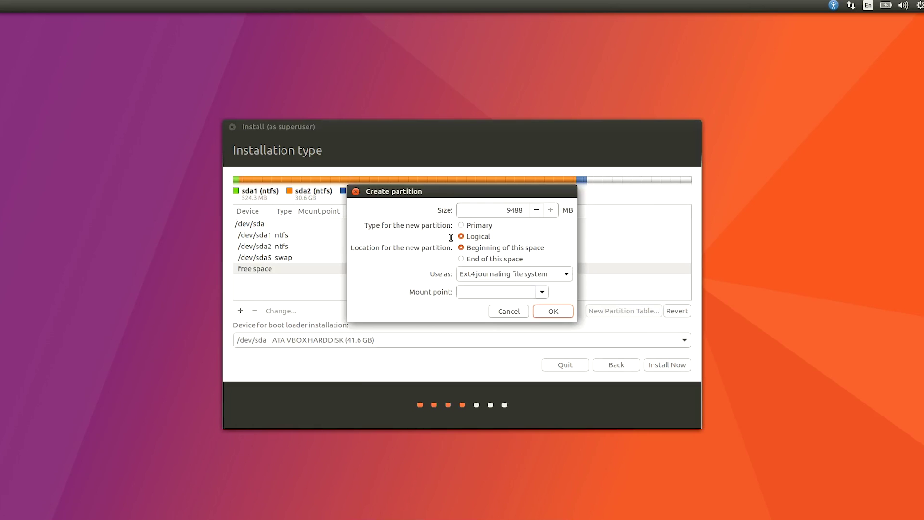
left_click(461, 225)
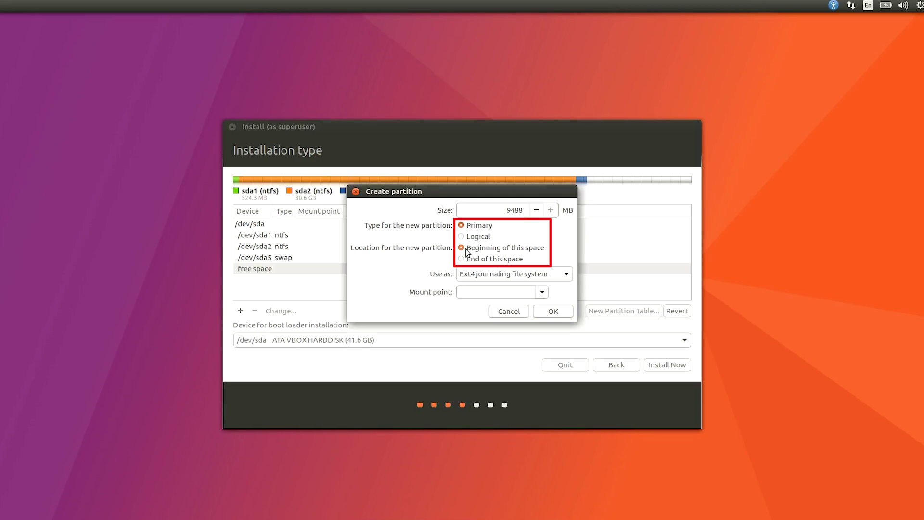
left_click(493, 278)
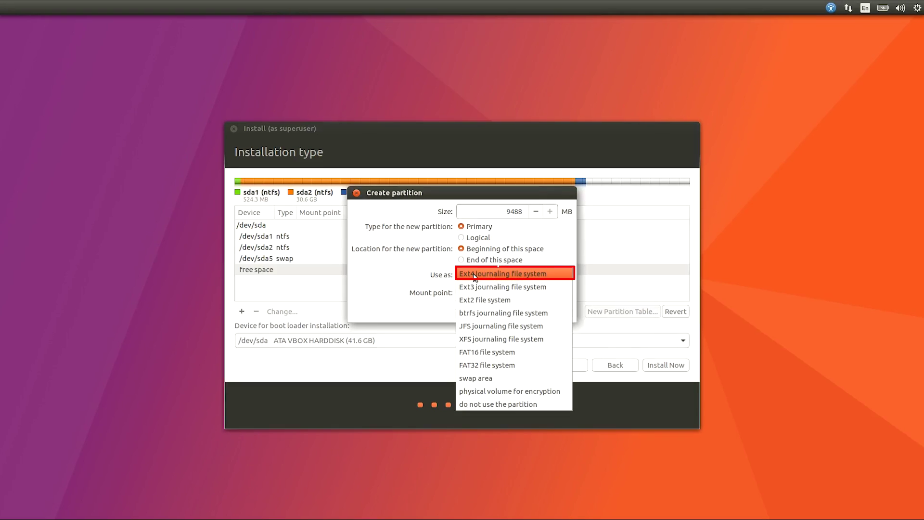
left_click(475, 275)
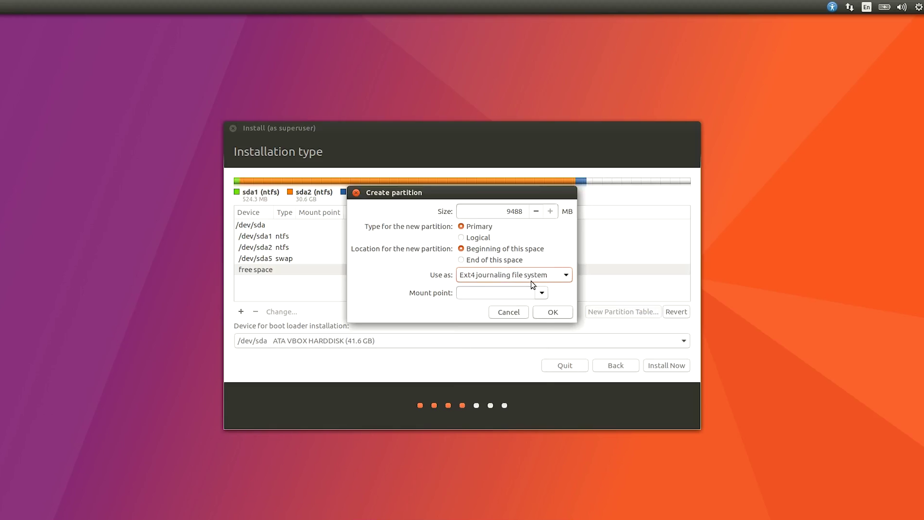
left_click(541, 291)
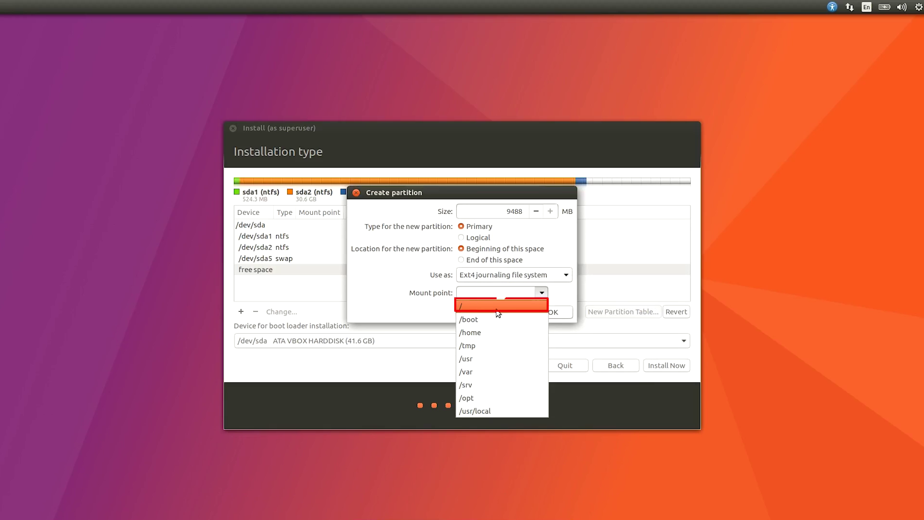
left_click(469, 310)
double_click(459, 292)
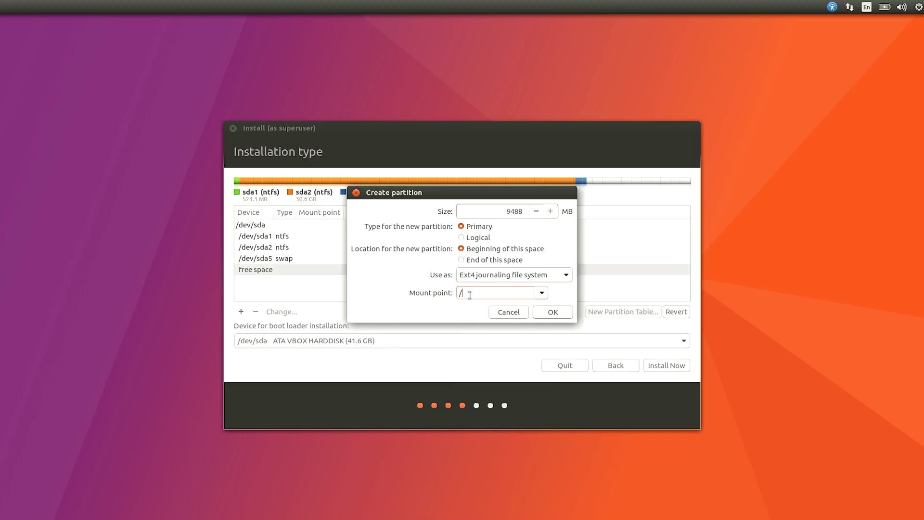
left_click(544, 313)
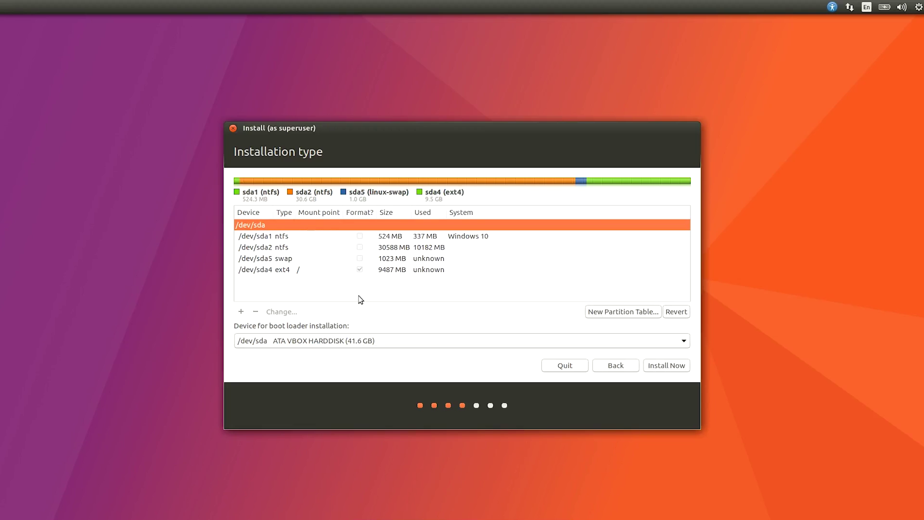
Step: Choose Install Now and confirm writing the swap and ext4 partition changes to disk
left_click(400, 271)
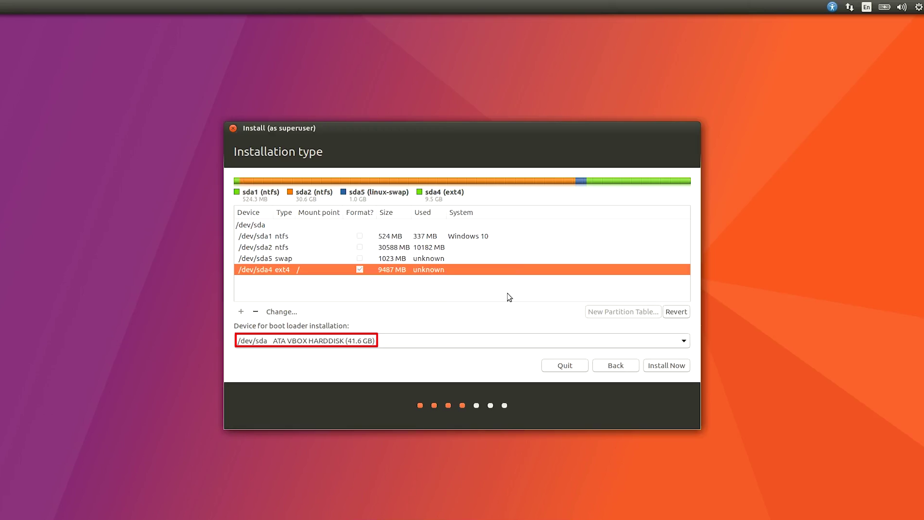
left_click(661, 366)
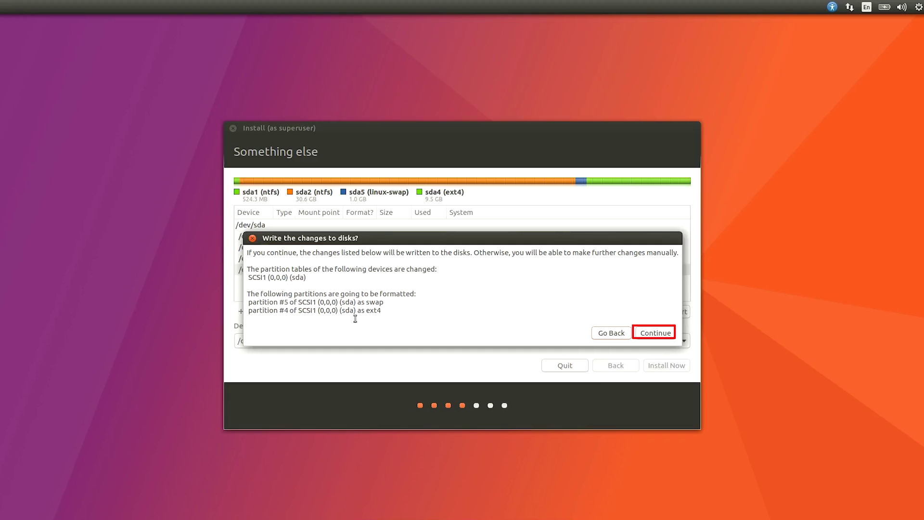
left_click_drag(364, 303, 409, 312)
left_click(408, 312)
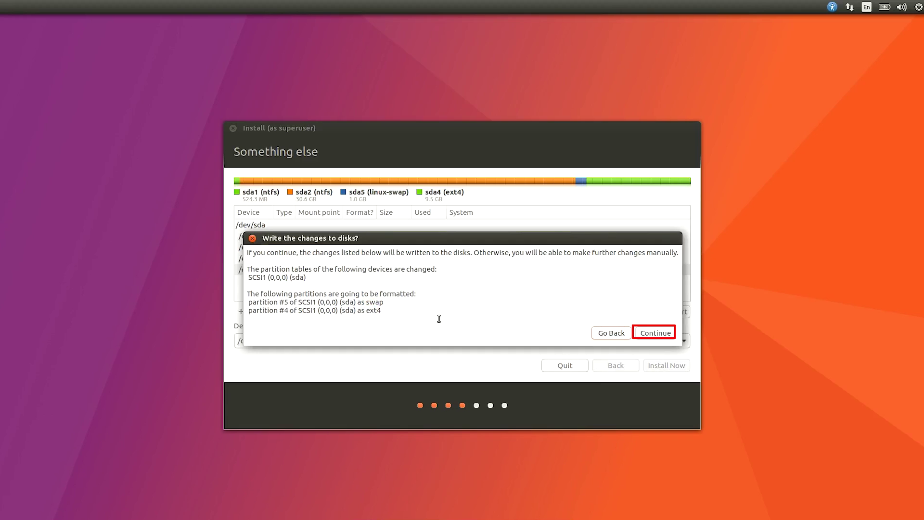
left_click(662, 333)
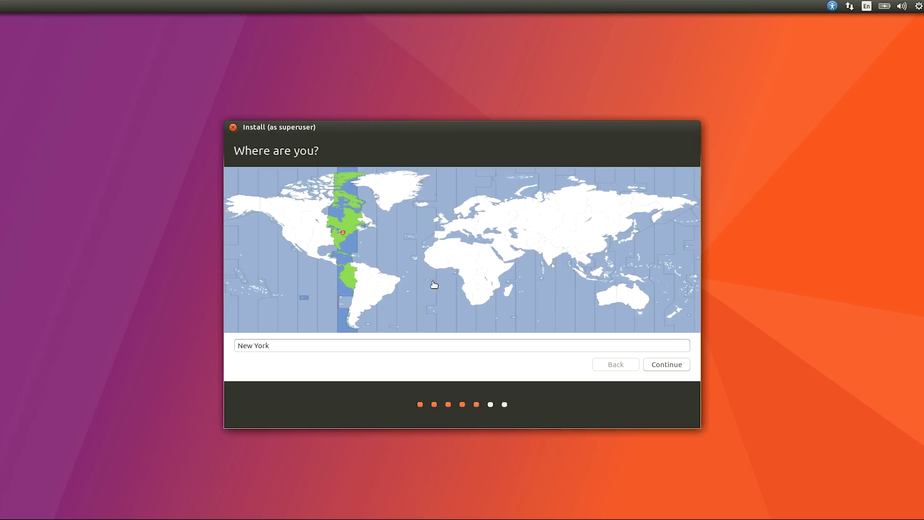
Step: Accept New York as the location and keep the English (US) keyboard layout
left_click(664, 367)
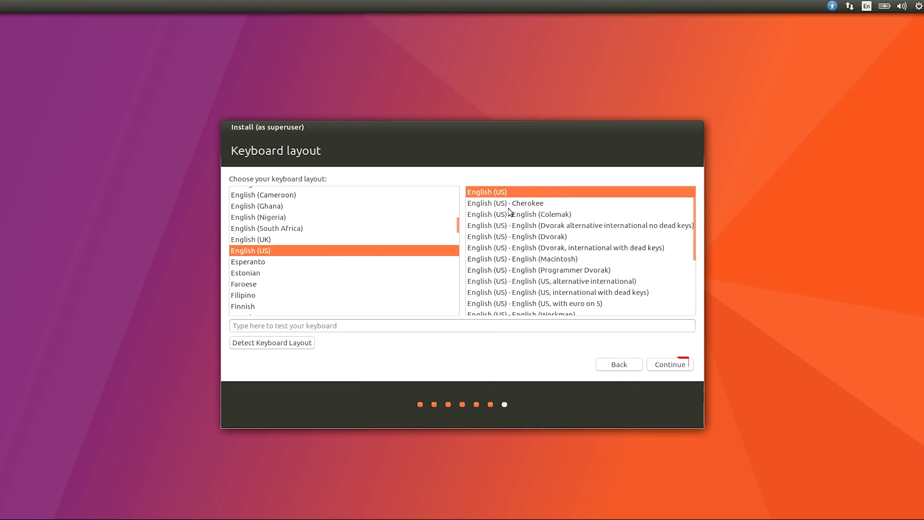
left_click(679, 363)
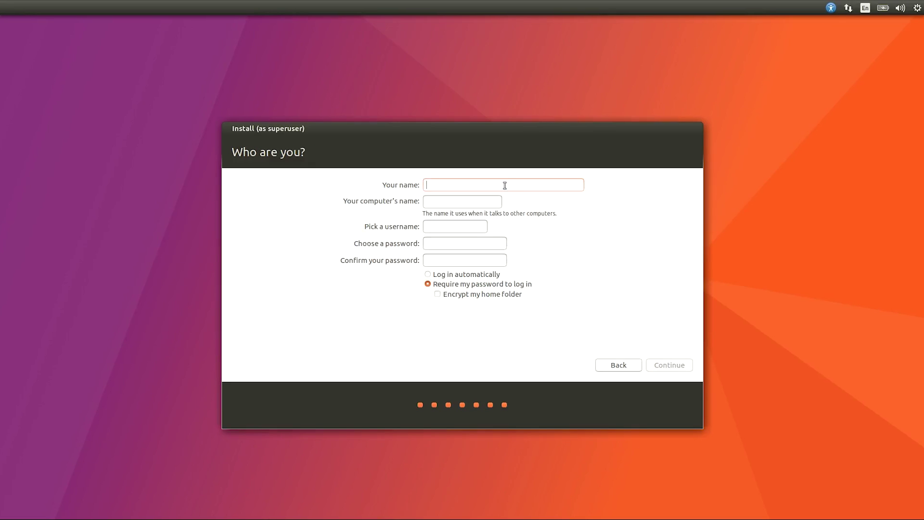
Step: Enter the account name and the password twice on Who are you?, then let Ubuntu install
type("LinuxPlus")
left_click(458, 243)
type("1234")
key("Tab")
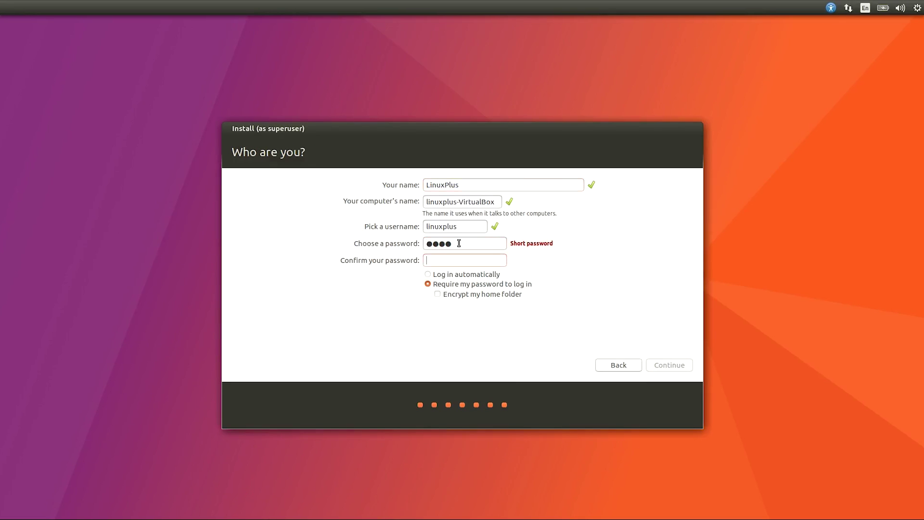
type("1234")
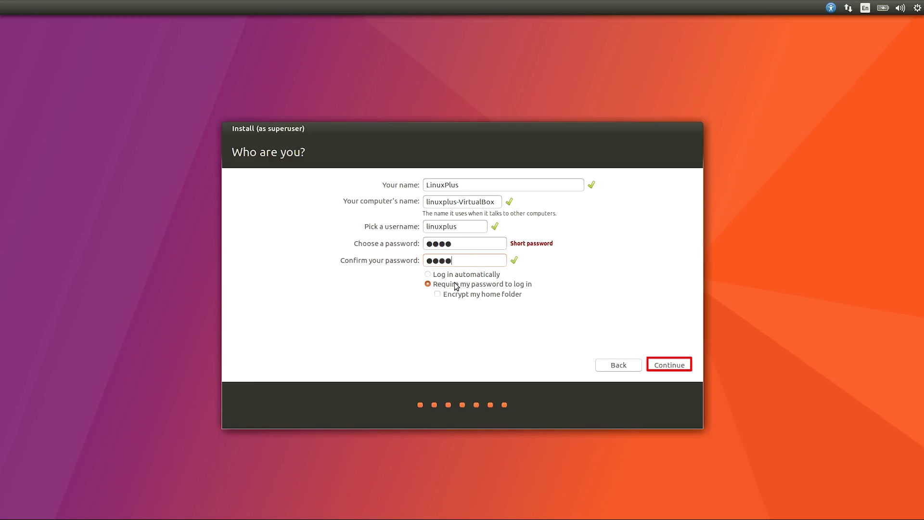
left_click(675, 365)
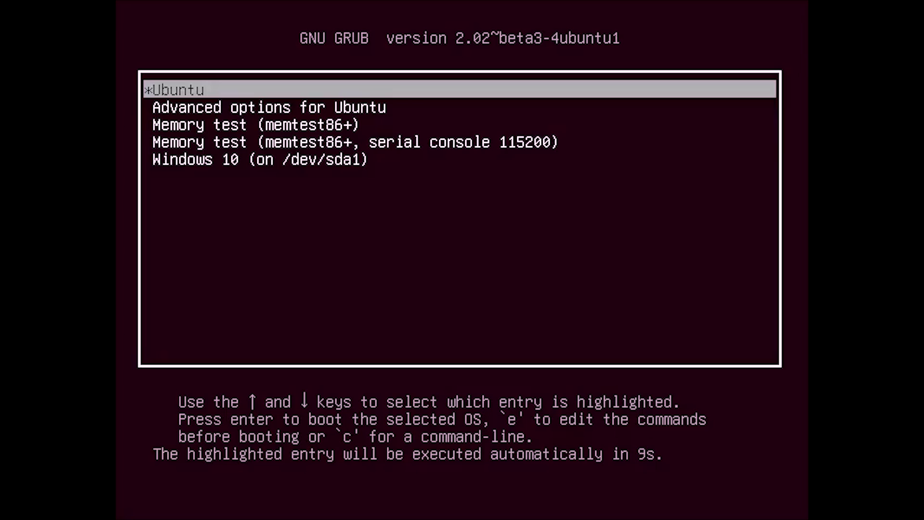
Step: Restart and pick the Ubuntu entry from the GRUB dual-boot menu
key("Down")
key("Down")
key("Down")
key("Down")
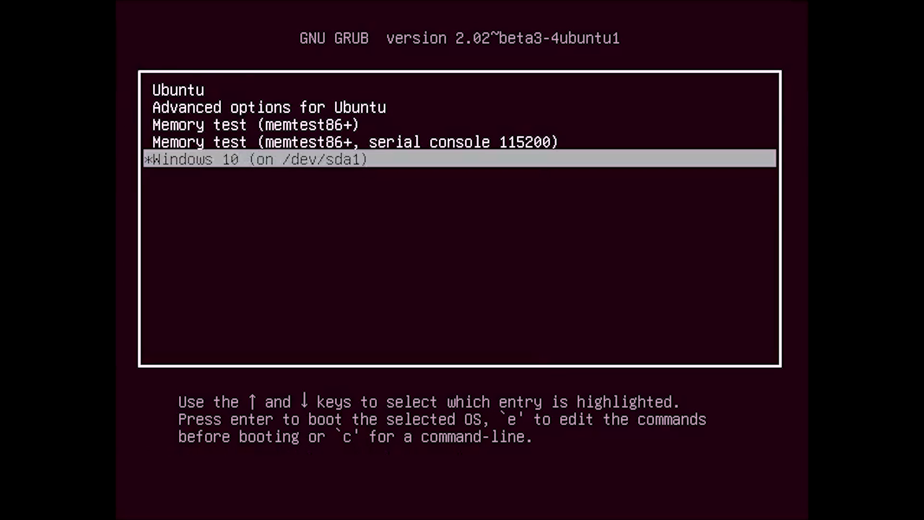
key("Up")
key("Up")
key("Up")
key("Up")
key("Down")
key("Down")
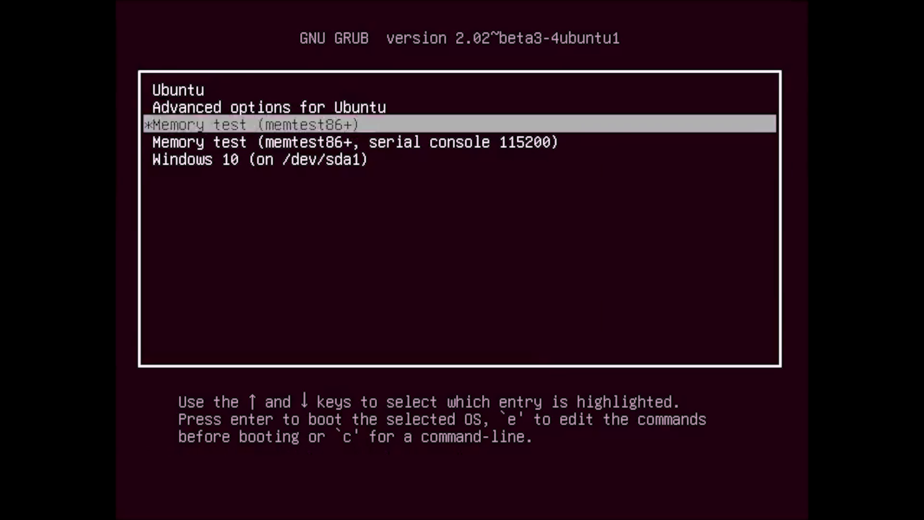
key("Down")
key("Down")
key("Up")
key("Up")
key("Up")
key("Up")
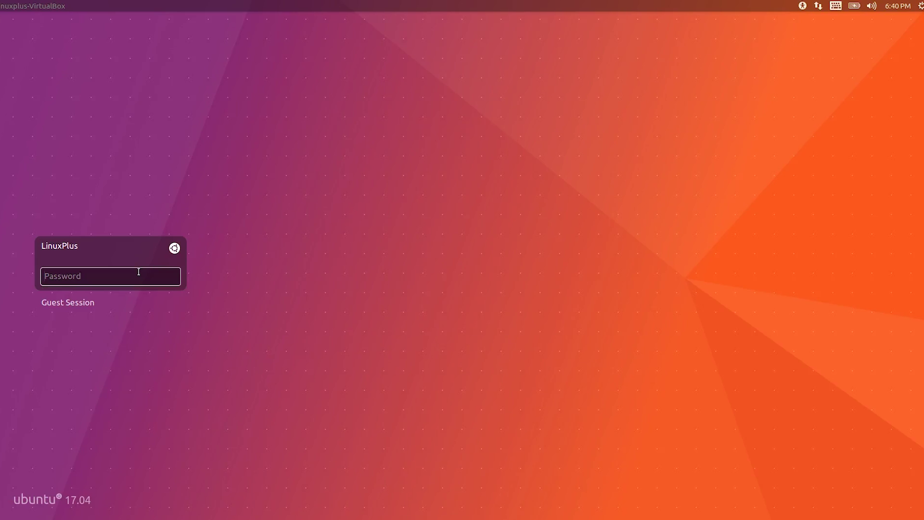
Step: Keep the Ubuntu (Default) session and log in with the account password
left_click(176, 249)
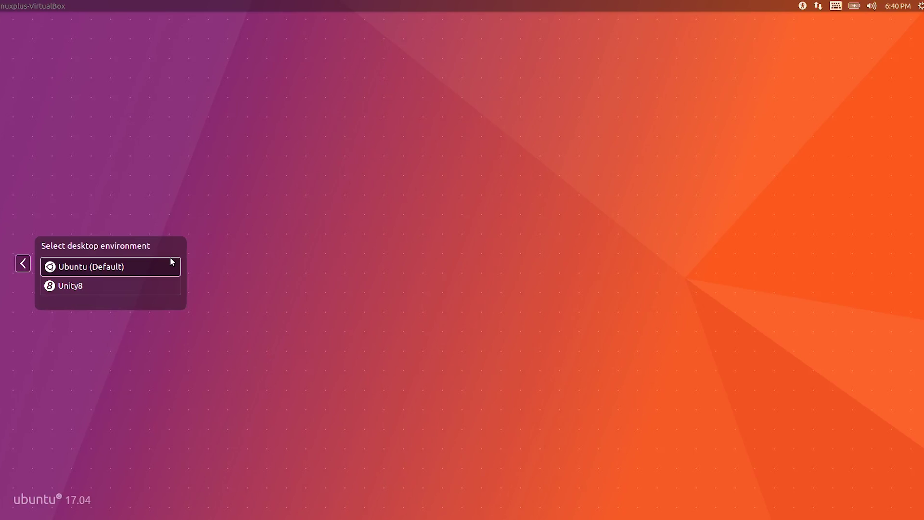
left_click(120, 285)
left_click(169, 250)
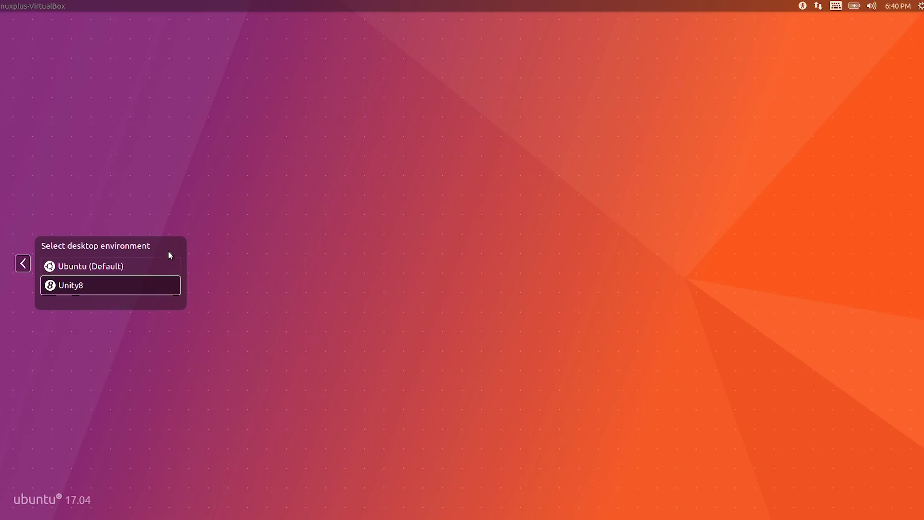
left_click(146, 268)
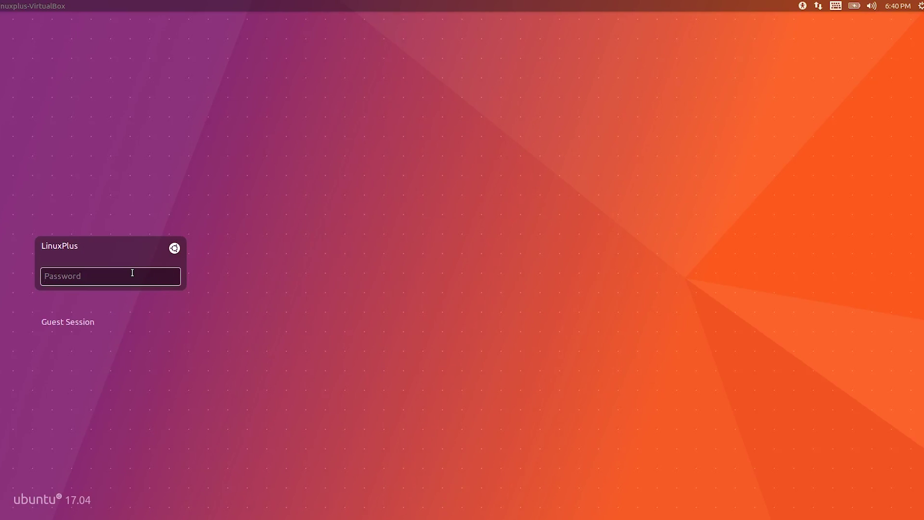
type("••••")
key("Return")
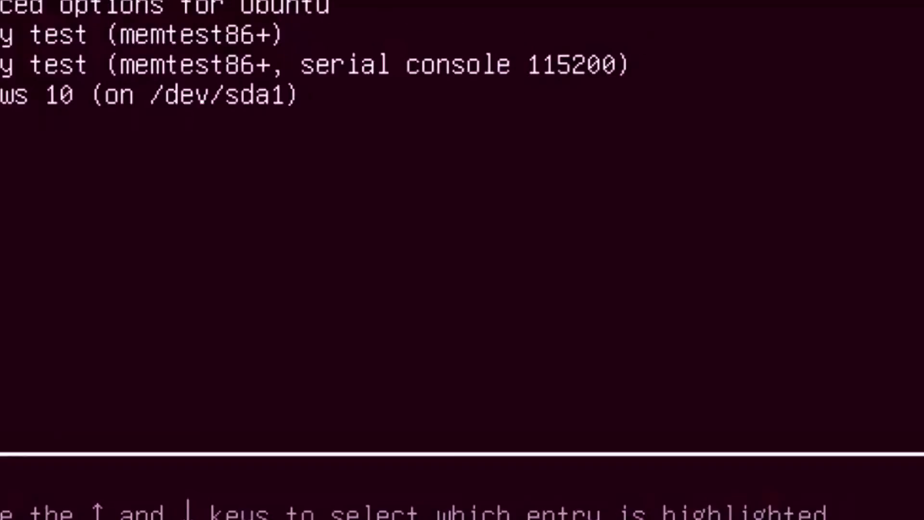
Step: Select Windows 10 (on /dev/sda1) in the GRUB menu to boot Windows
key("Down")
key("Down")
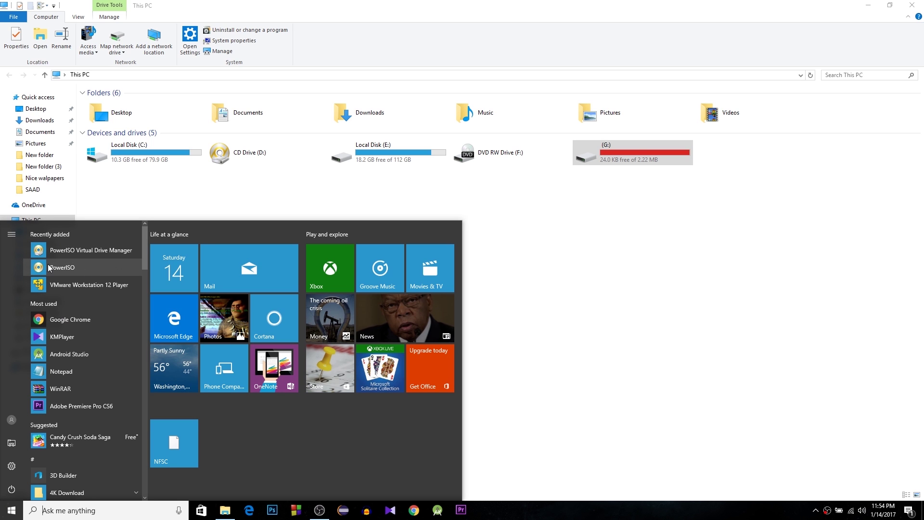
Step: Launch PowerISO unregistered and centre its window on screen
left_click(72, 268)
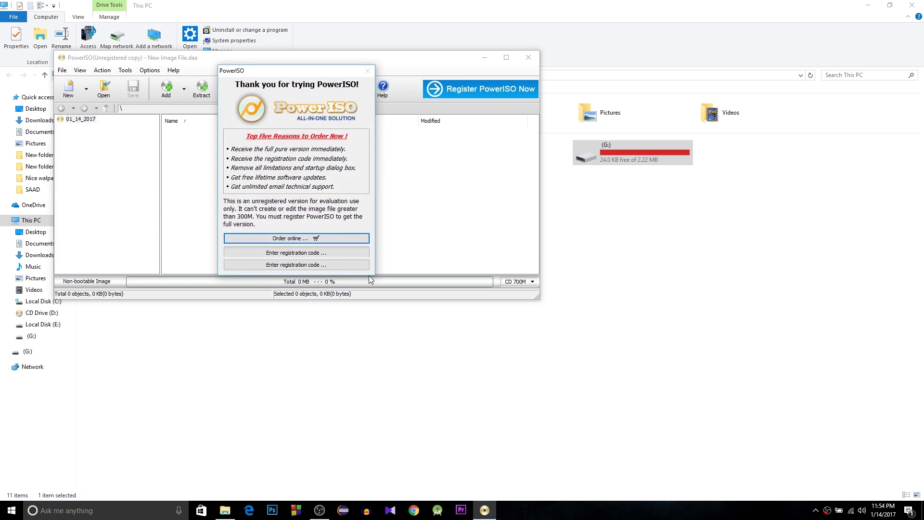
left_click(285, 253)
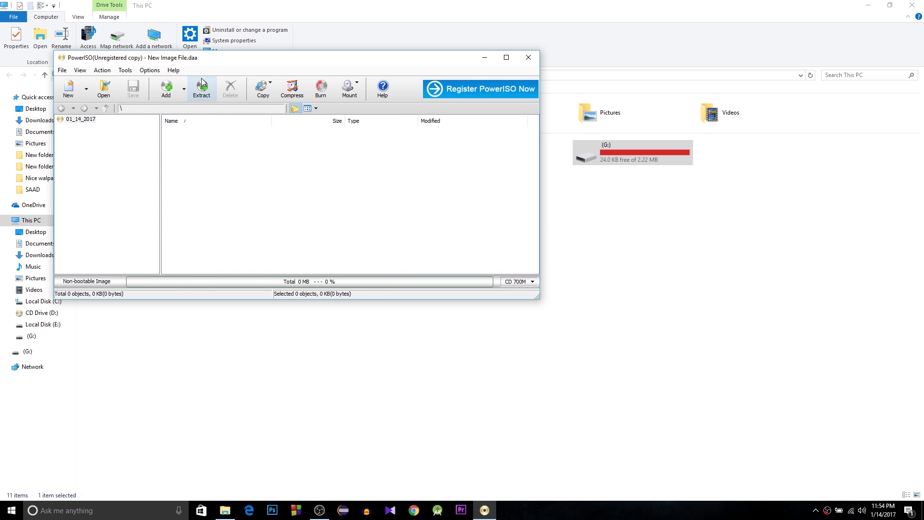
left_click_drag(208, 58, 375, 188)
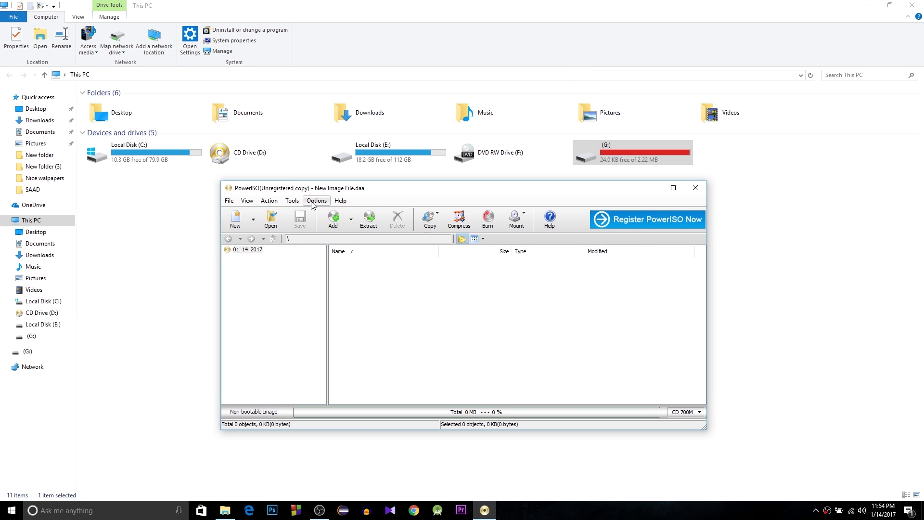
Step: Run Tools > Clean USB drive as administrator to wipe Generic Flash Disk (G:), then close it
left_click(293, 200)
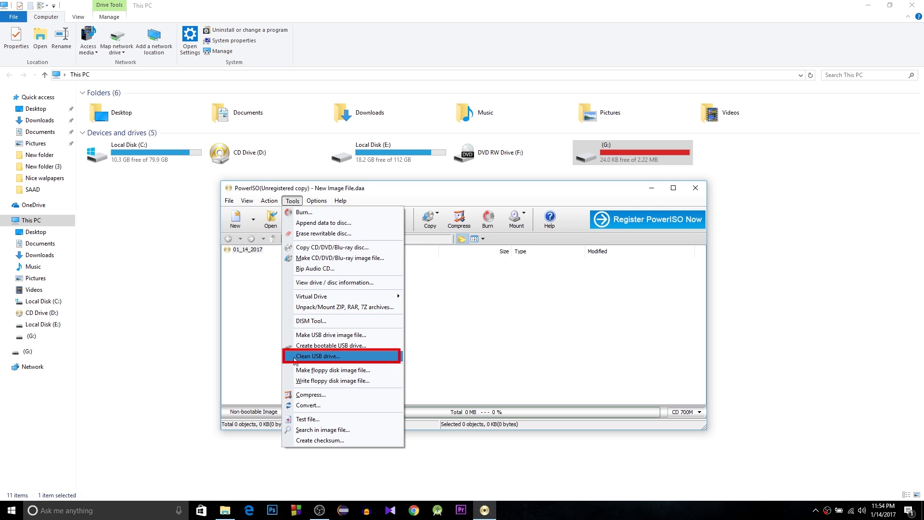
left_click(350, 356)
left_click(500, 333)
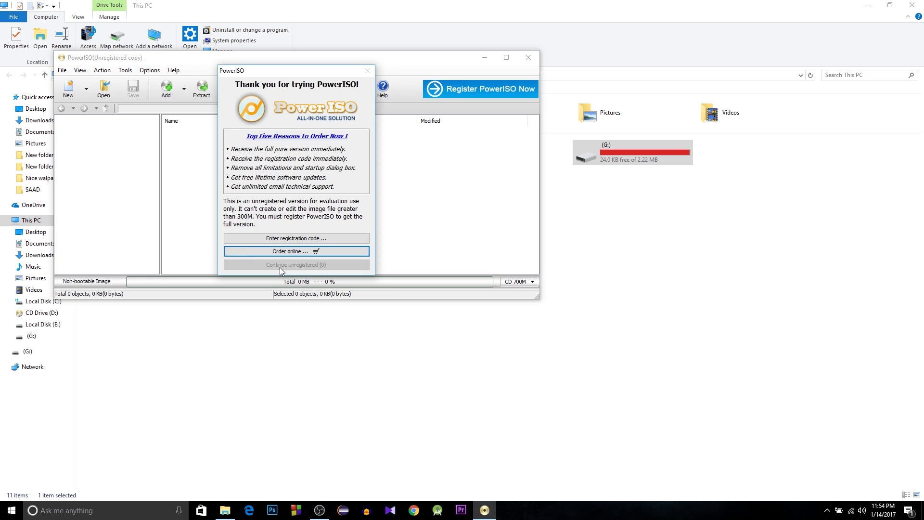
left_click(290, 265)
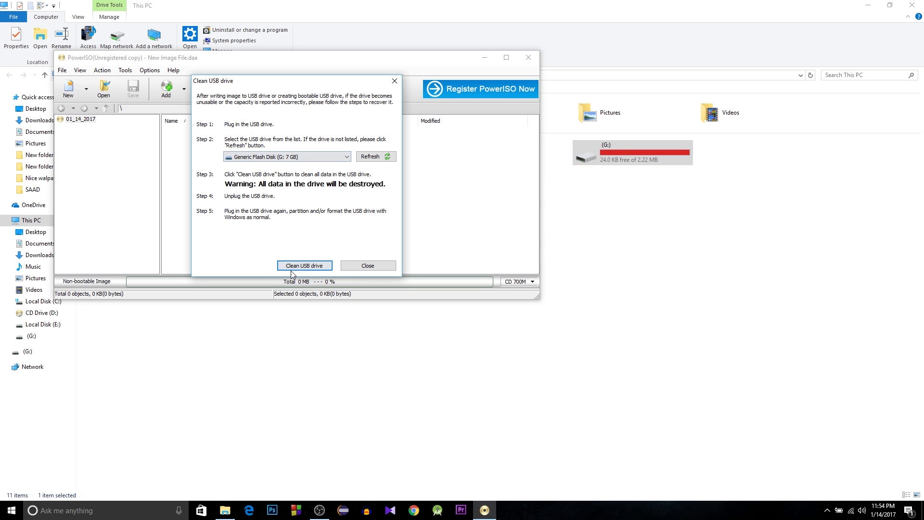
left_click(314, 267)
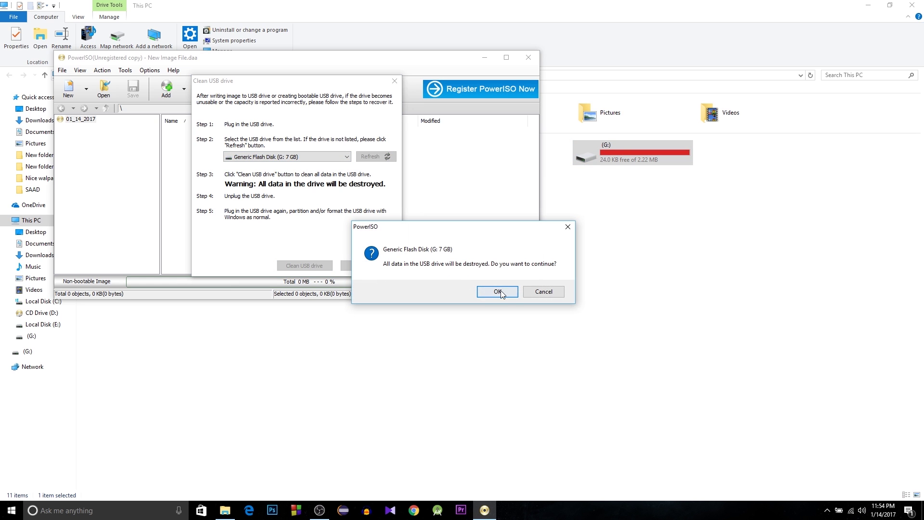
left_click(492, 293)
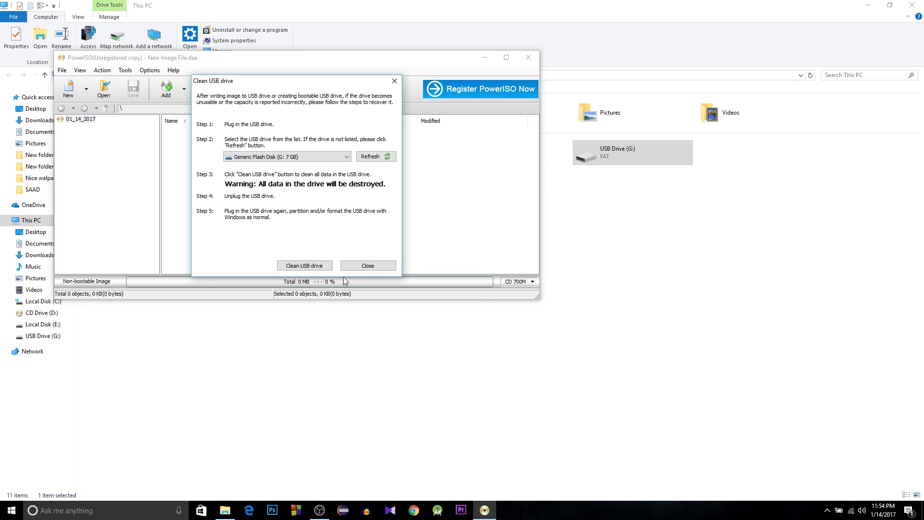
left_click(360, 266)
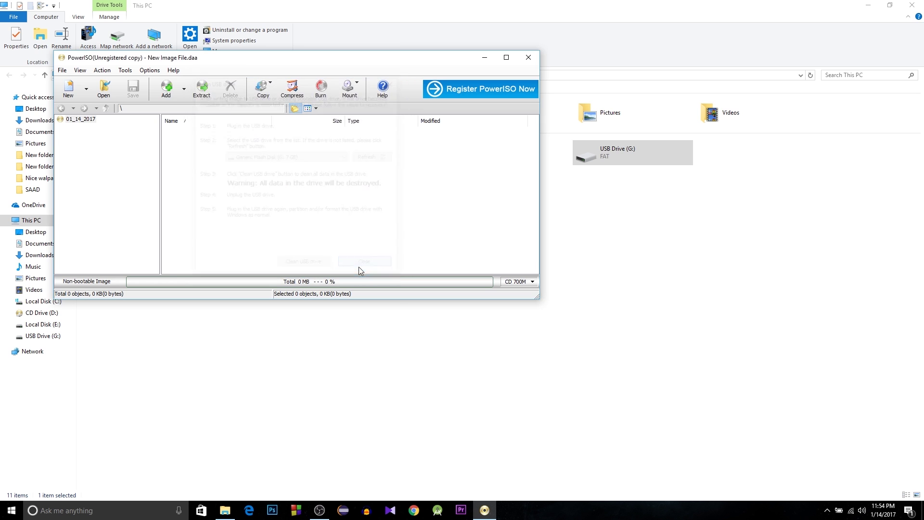
Step: Close PowerISO, format USB drive G: as NTFS, and open G: to confirm it's empty
left_click(528, 58)
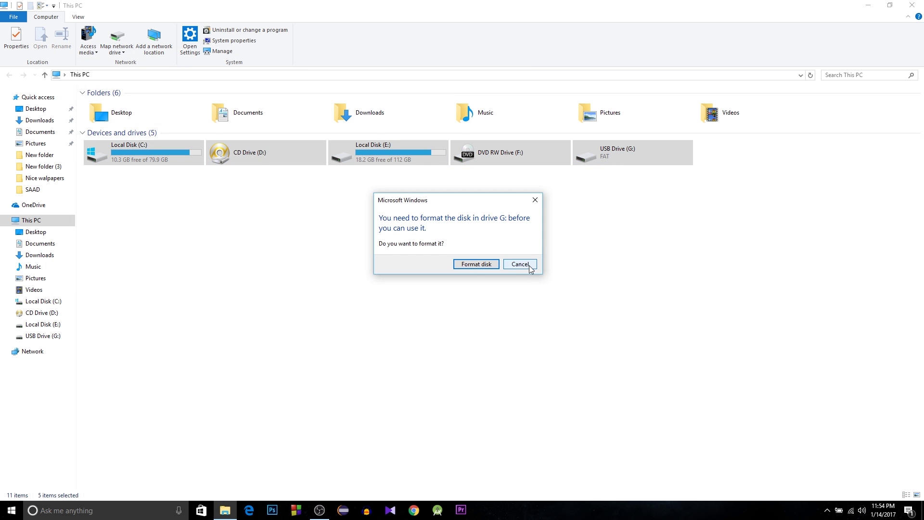
left_click(476, 263)
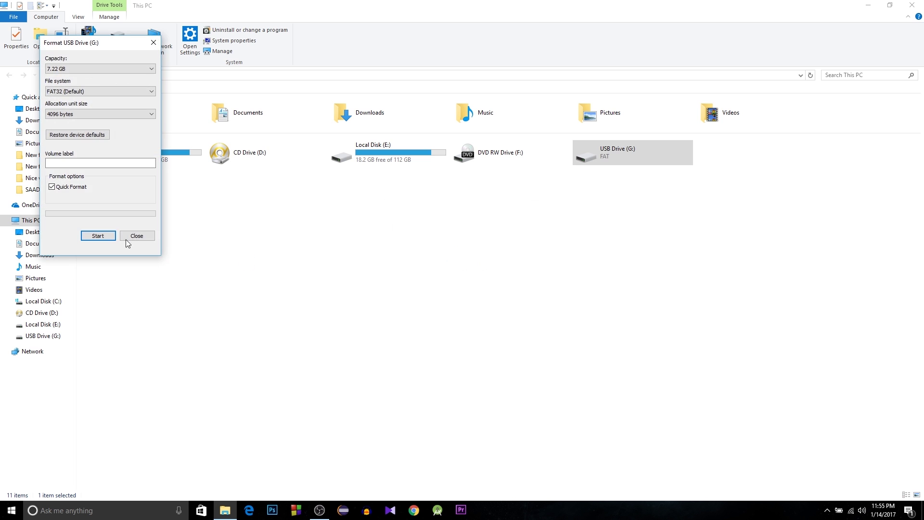
left_click(103, 91)
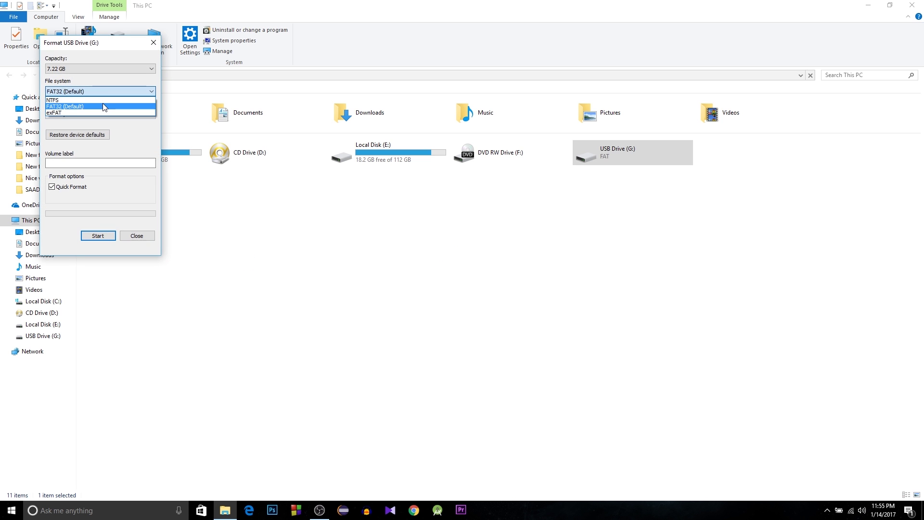
left_click(99, 103)
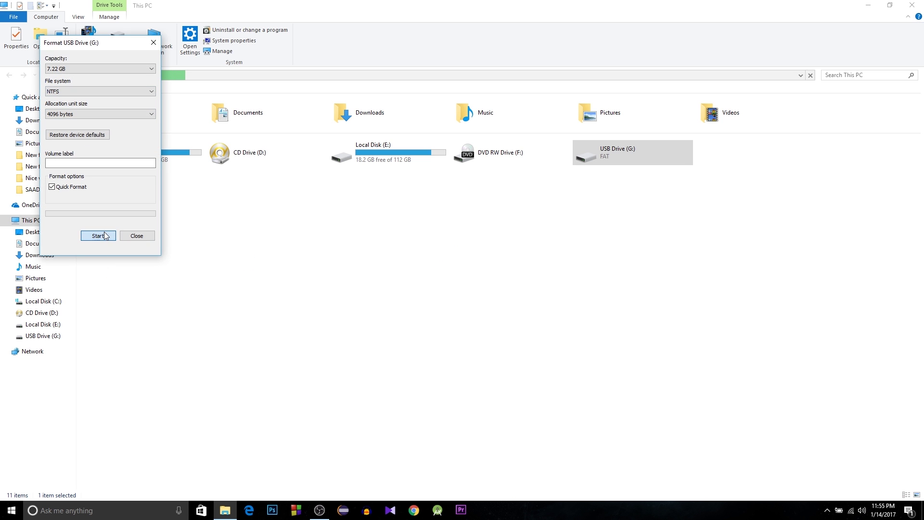
left_click(98, 235)
left_click(497, 255)
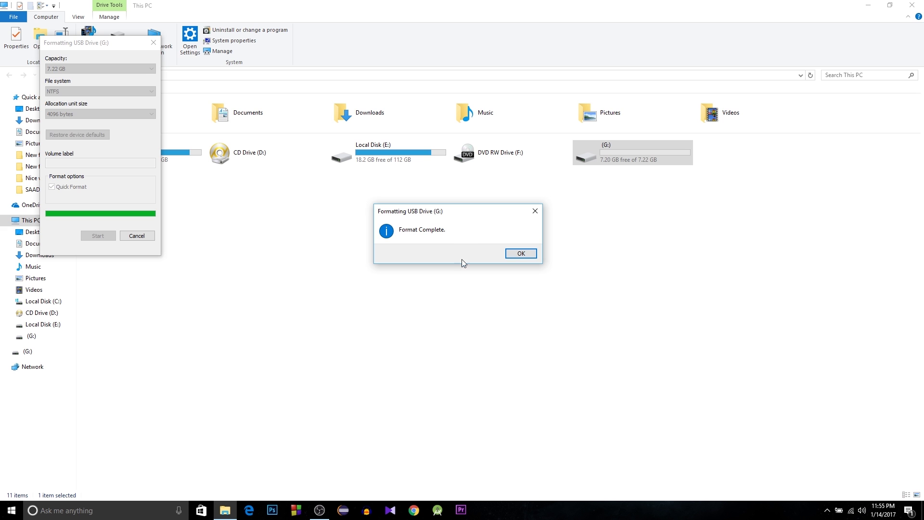
left_click(524, 254)
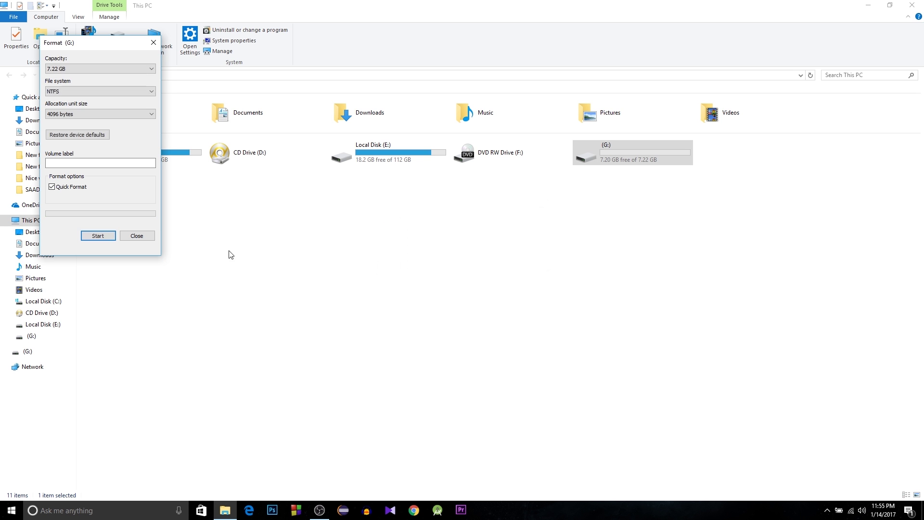
left_click(140, 236)
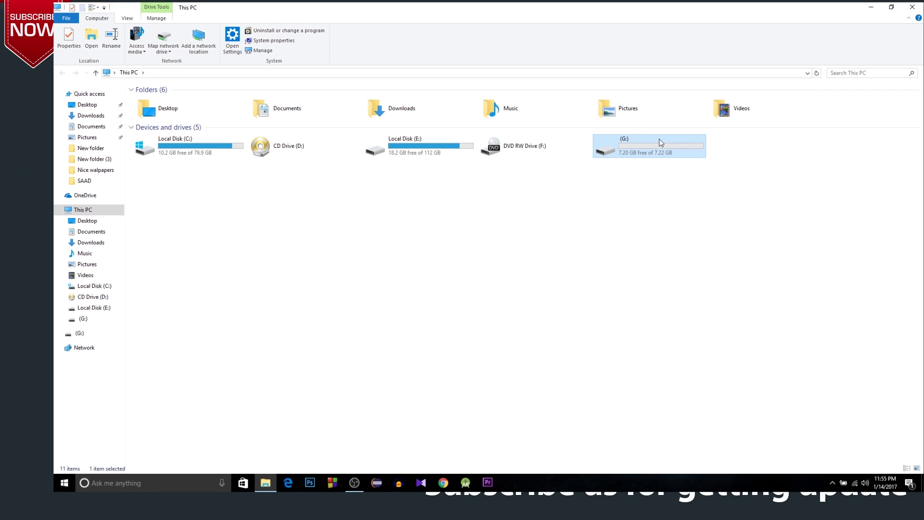
double_click(626, 152)
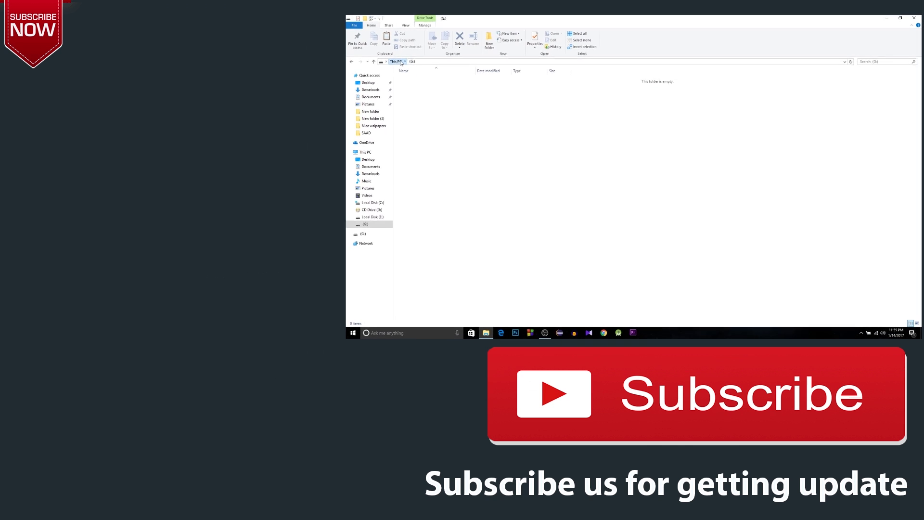
left_click(332, 65)
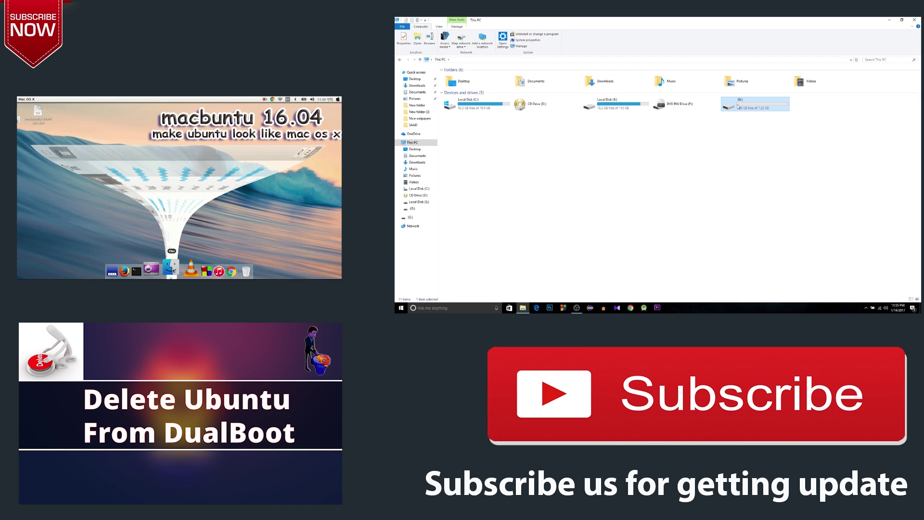